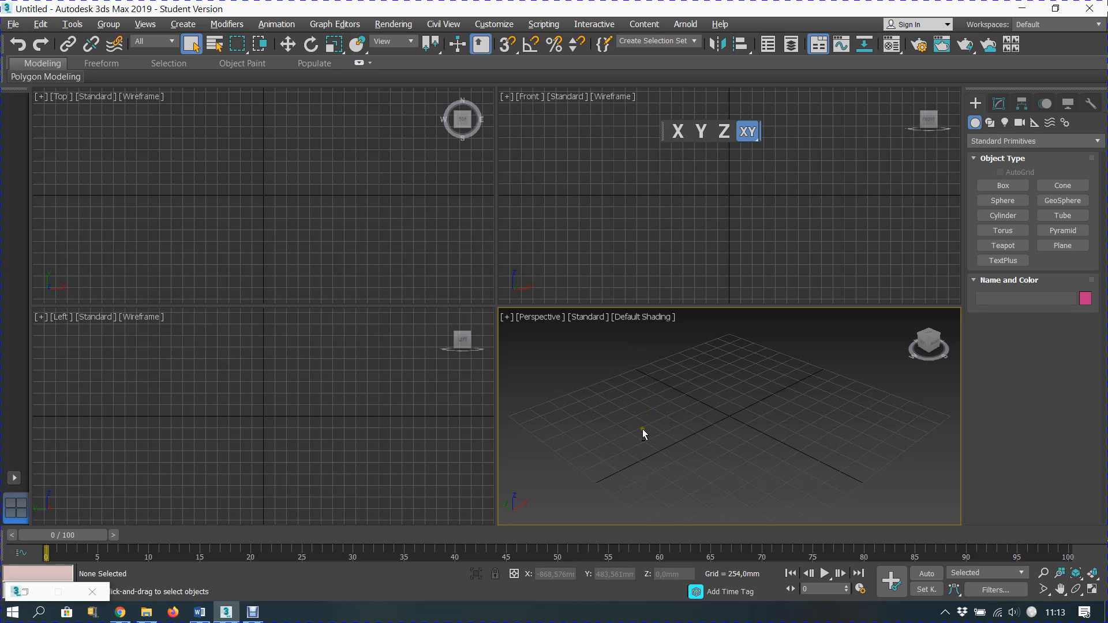
# Step: Maximize the Perspective view and create a box about 1352 mm long, 1171 mm wide and 1060 mm high
pyautogui.hotkey('alt', 'w')
pyautogui.click(1005, 186)
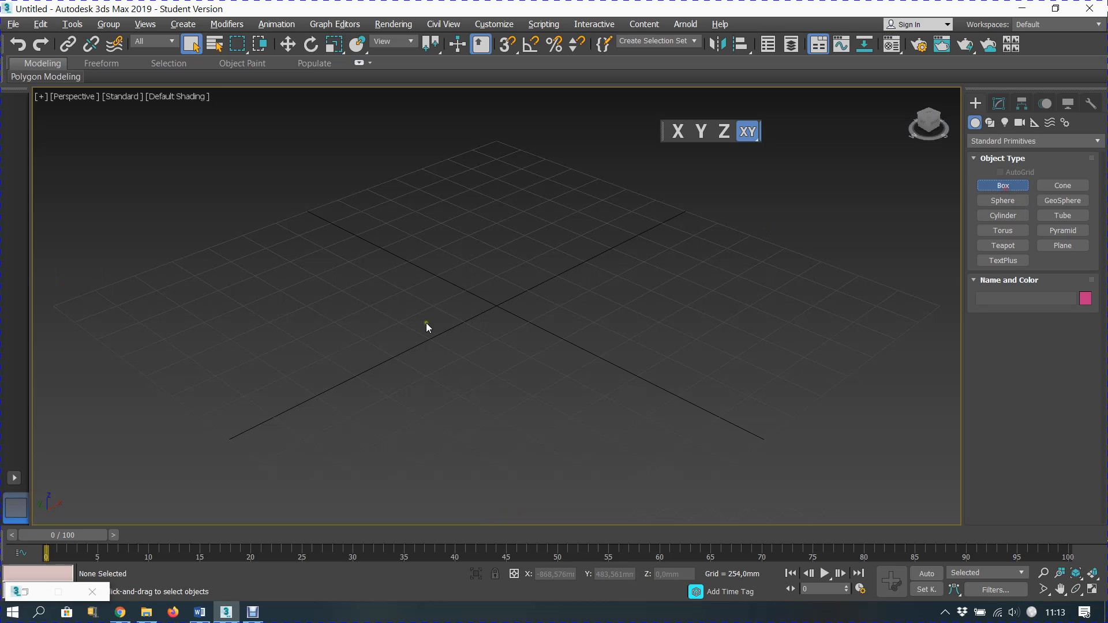
pyautogui.moveTo(386, 342); pyautogui.dragTo(393, 421)
pyautogui.click(408, 261)
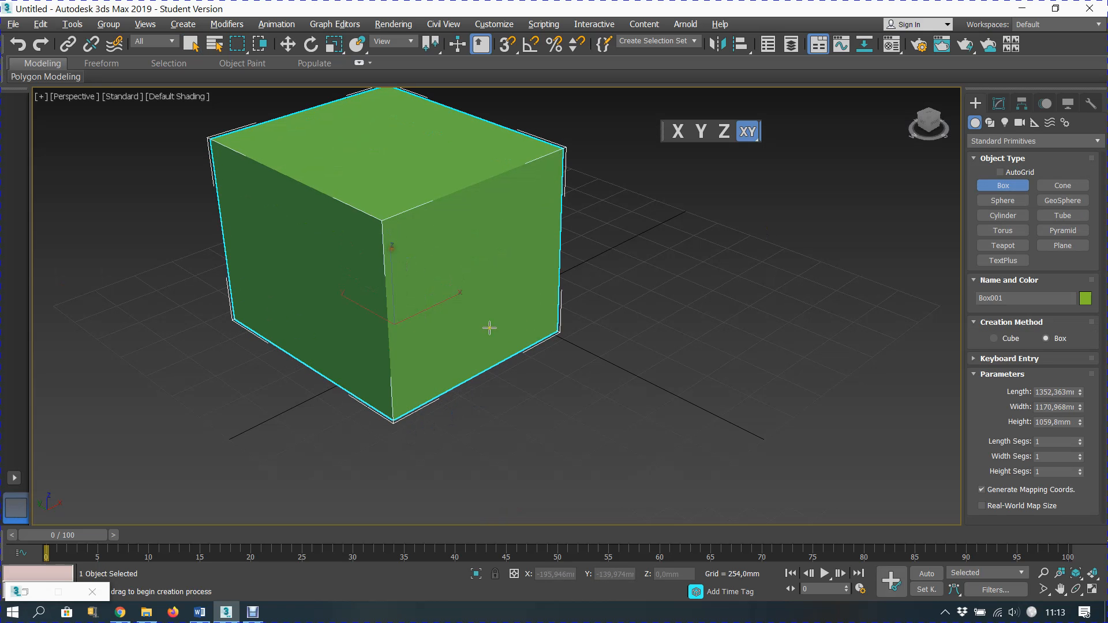
pyautogui.rightClick(670, 419)
pyautogui.click(481, 303)
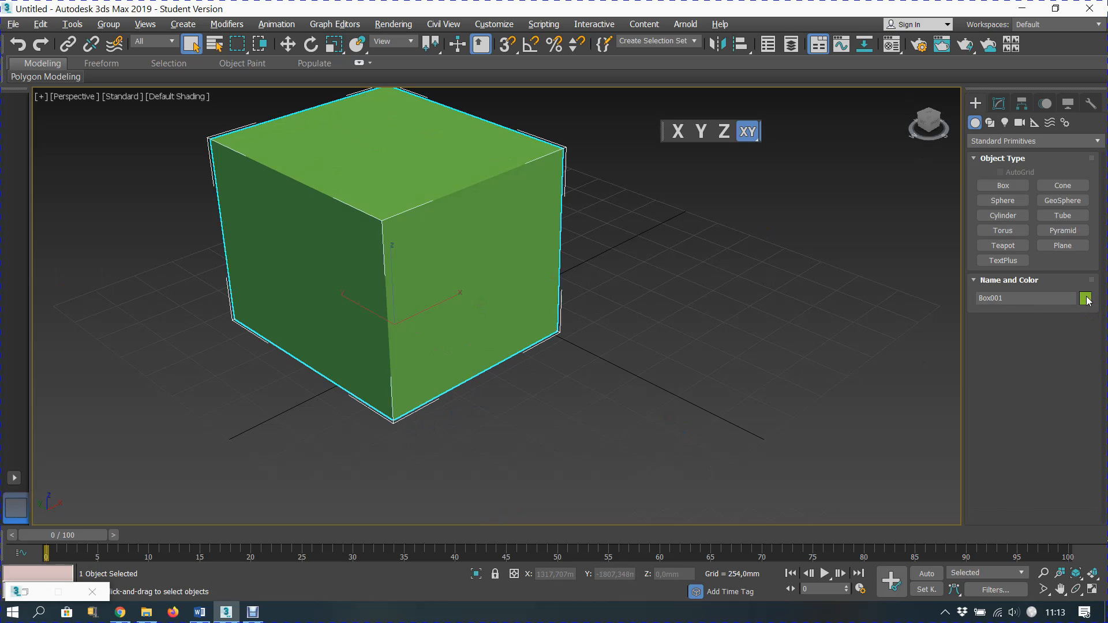
# Step: Change the box's object color to salmon pink and deselect the box
pyautogui.click(1085, 298)
pyautogui.click(433, 264)
pyautogui.click(632, 383)
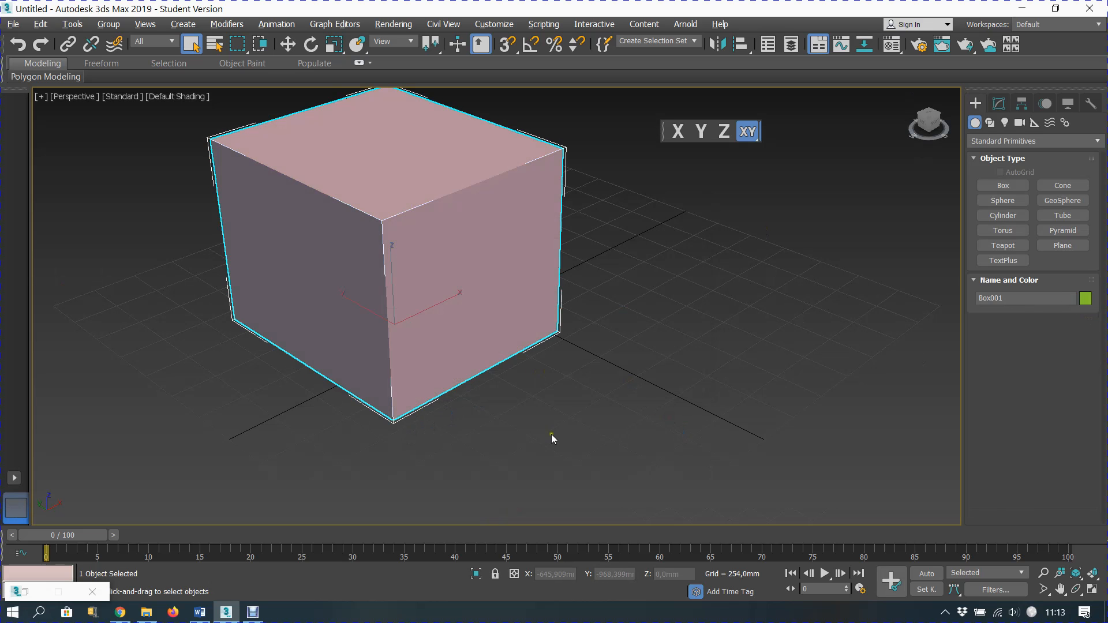
pyautogui.click(562, 437)
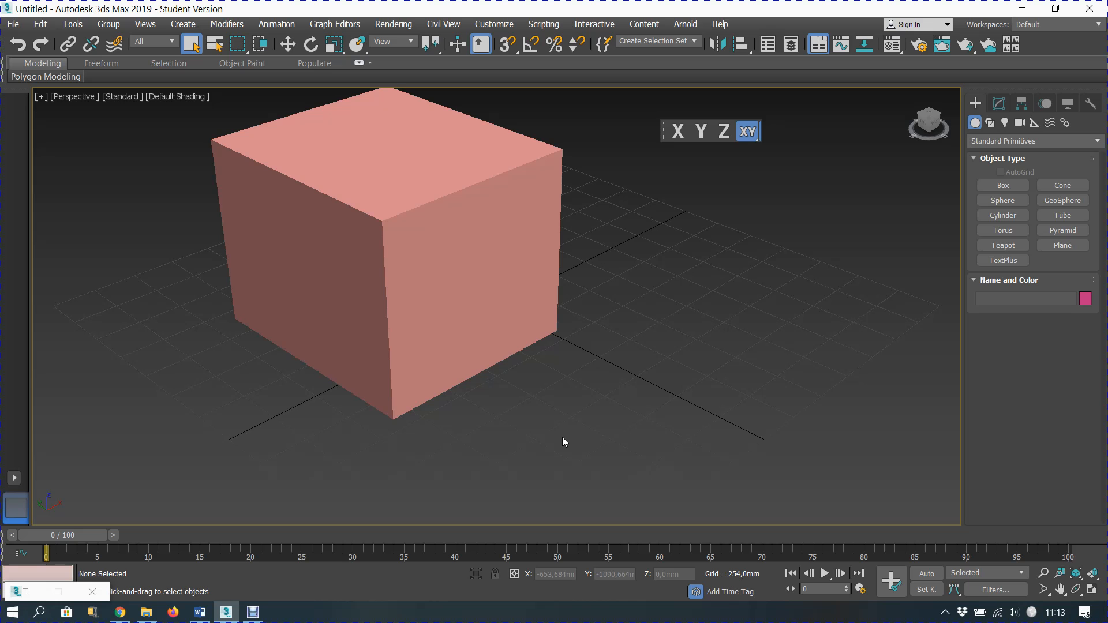
pyautogui.scroll(-4, 447, 309)
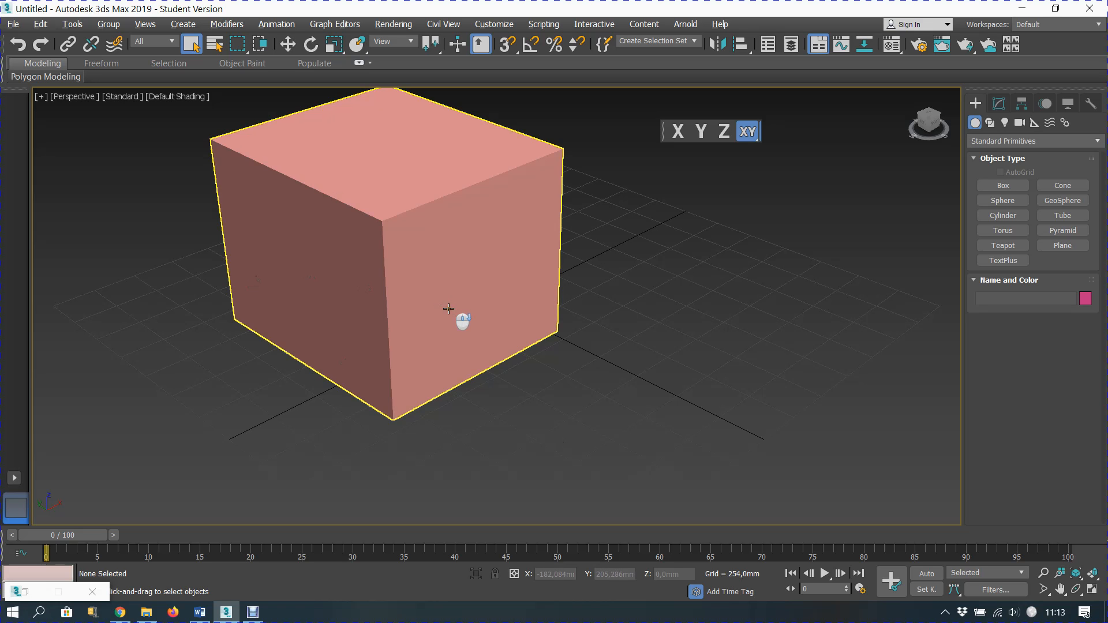
pyautogui.scroll(5, 465, 344)
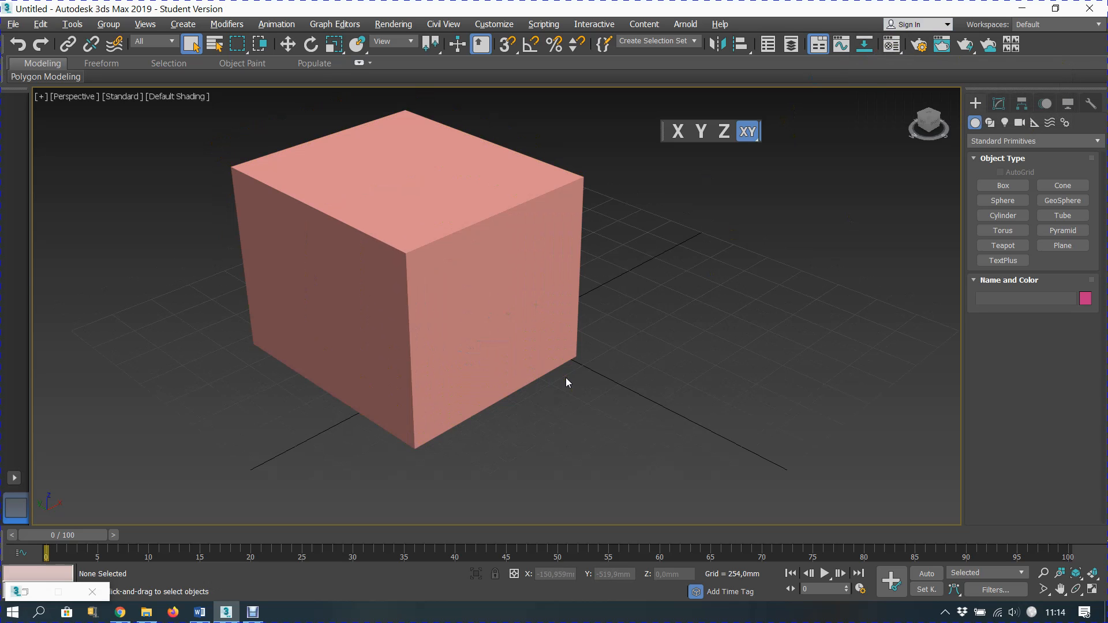
# Step: Open the Material Editor, view its Slate mode, and return it to Compact mode
pyautogui.press('m')
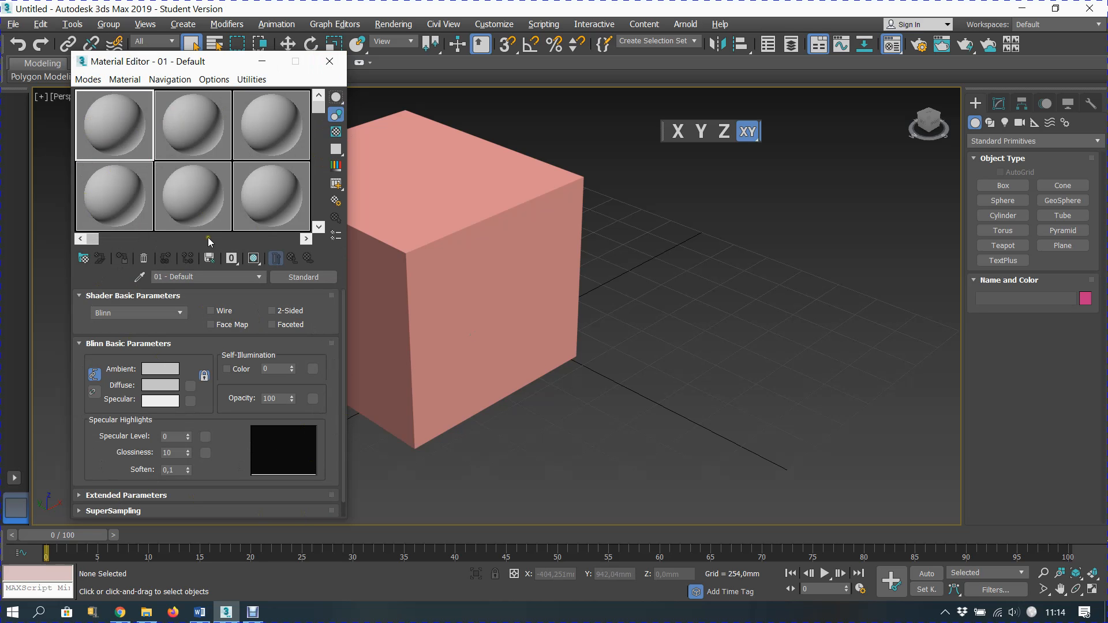
pyautogui.click(88, 79)
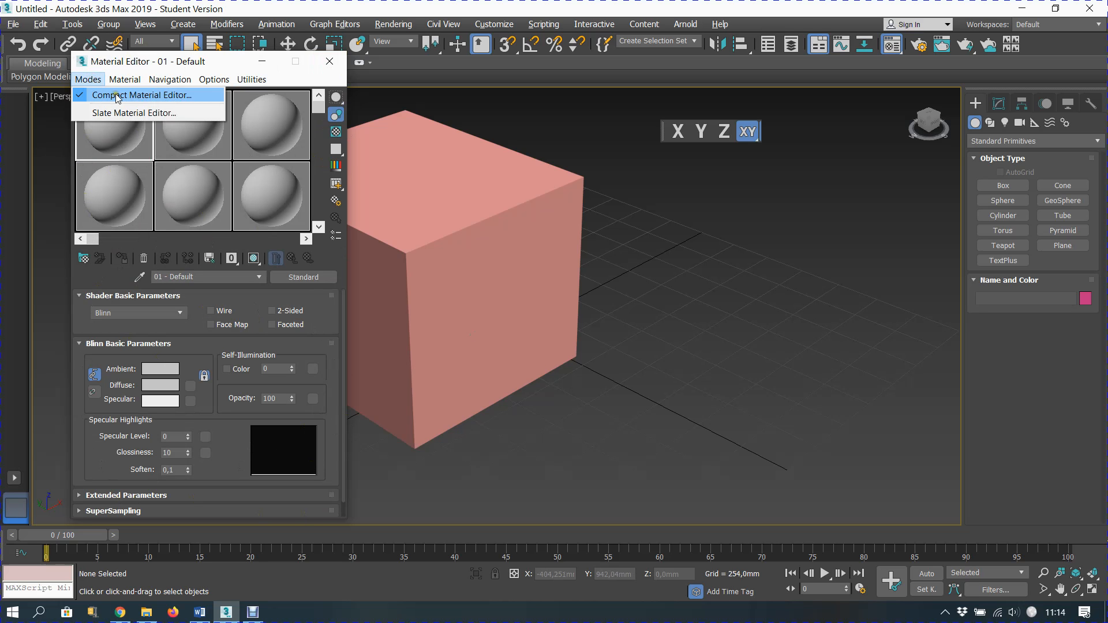
pyautogui.click(120, 113)
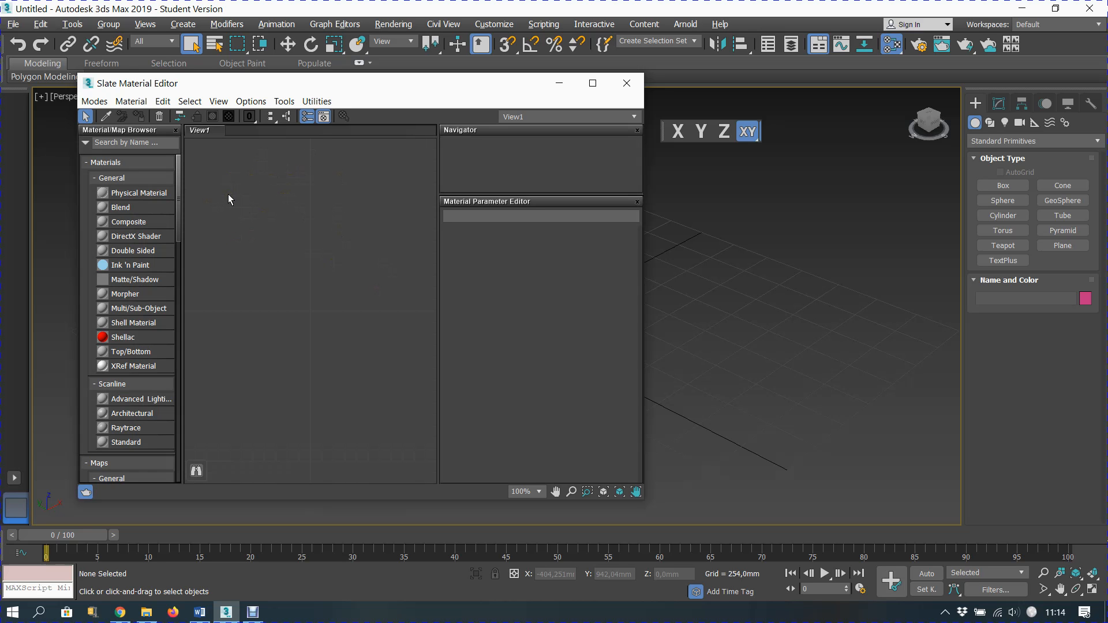
pyautogui.click(94, 101)
pyautogui.click(128, 117)
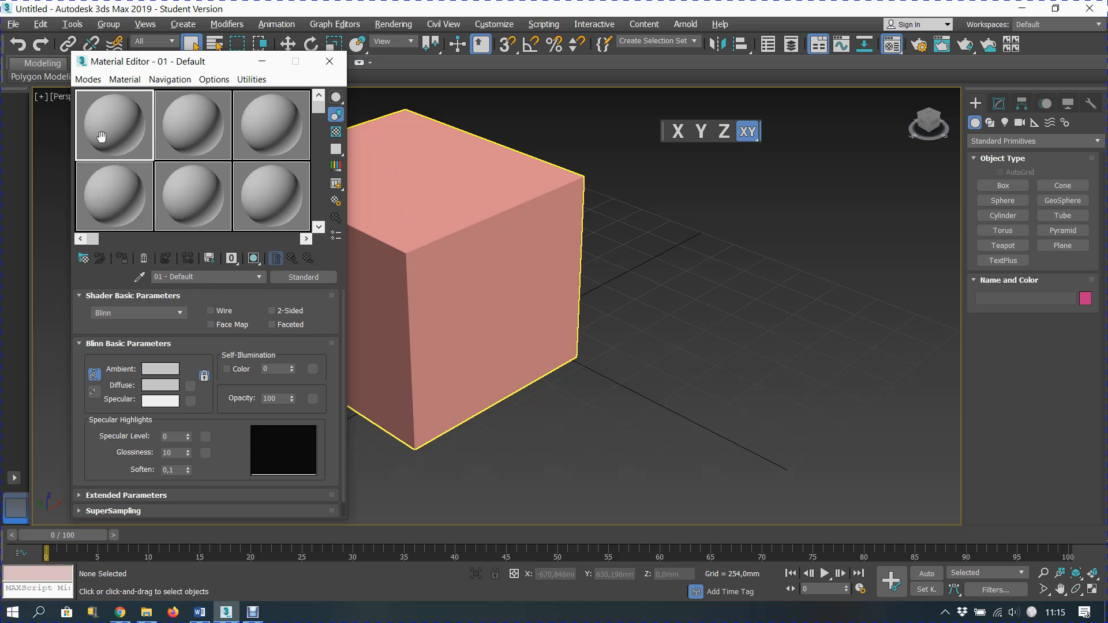
# Step: Examine the default materials in the different sample slots of the Material Editor
pyautogui.click(272, 213)
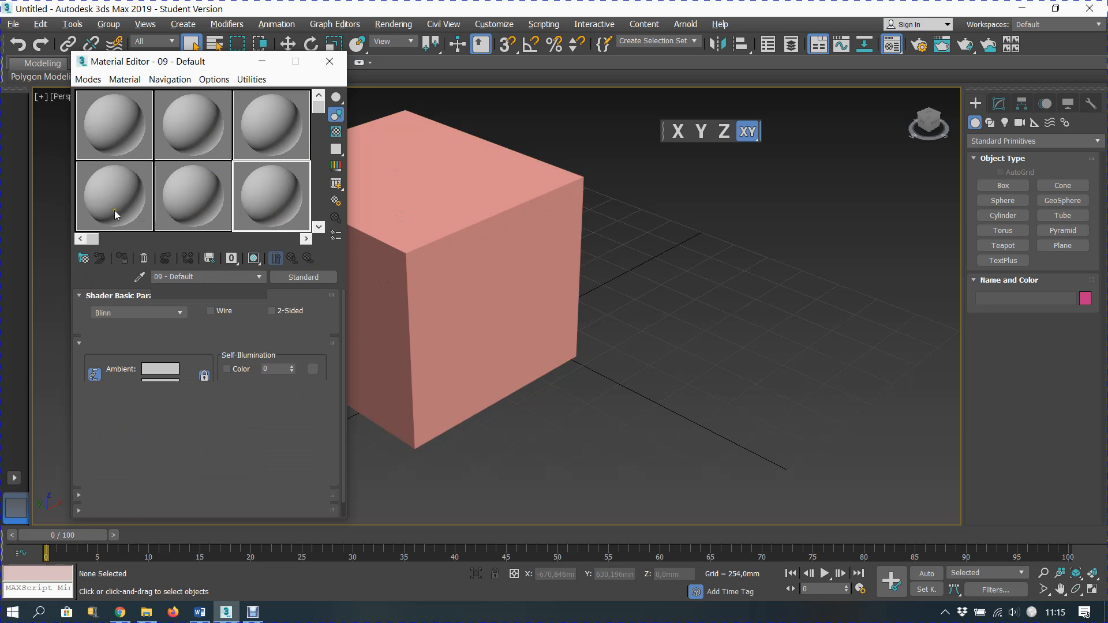
pyautogui.click(188, 210)
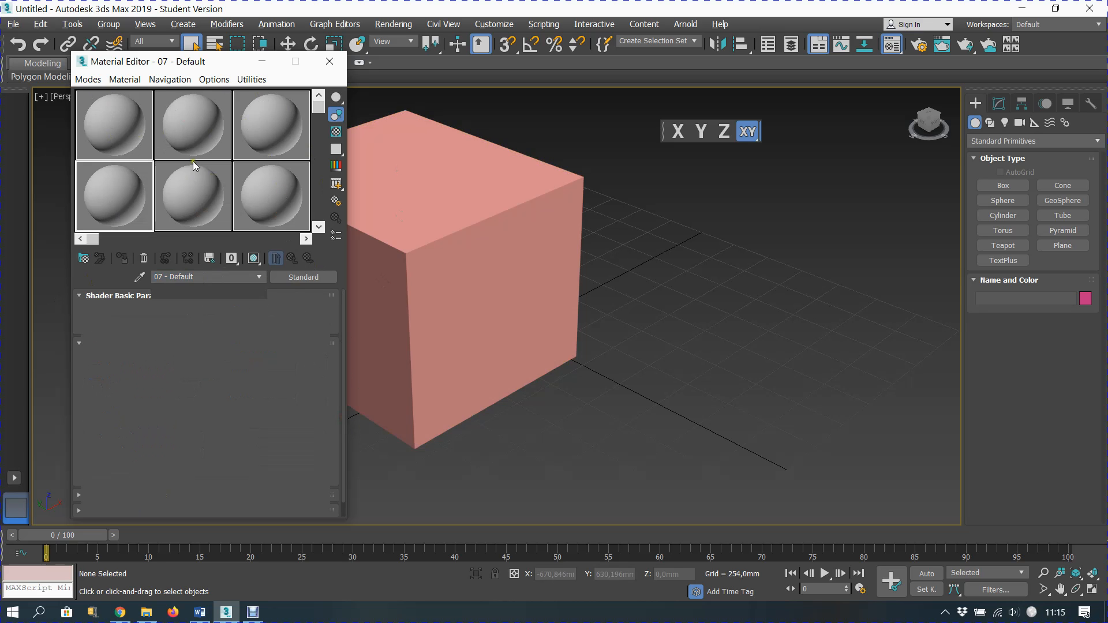
pyautogui.click(143, 124)
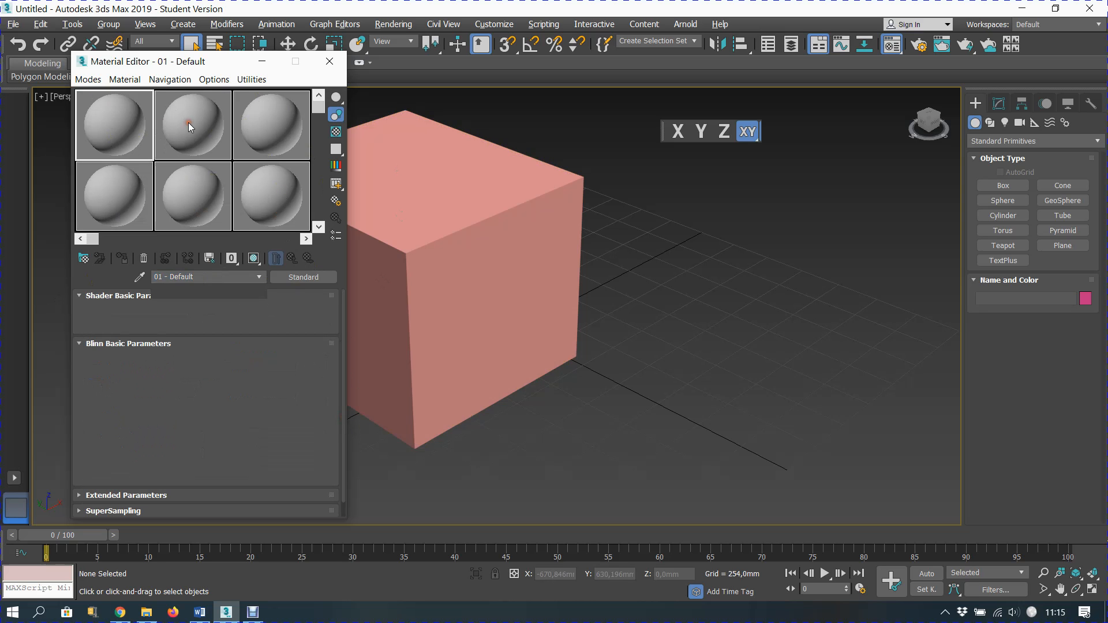
pyautogui.click(229, 126)
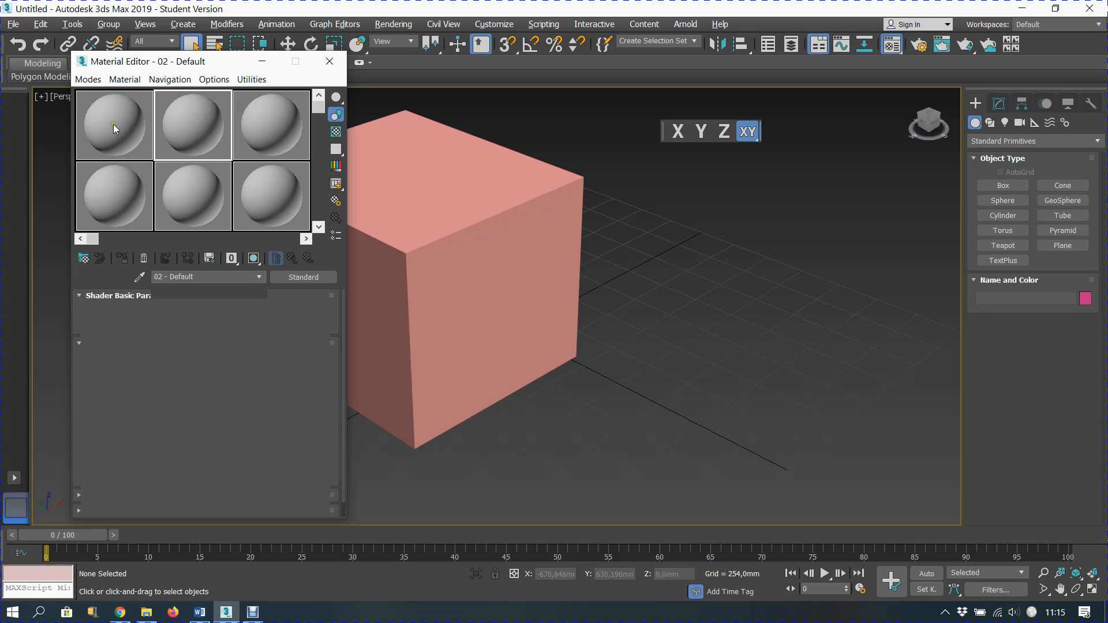
pyautogui.click(275, 143)
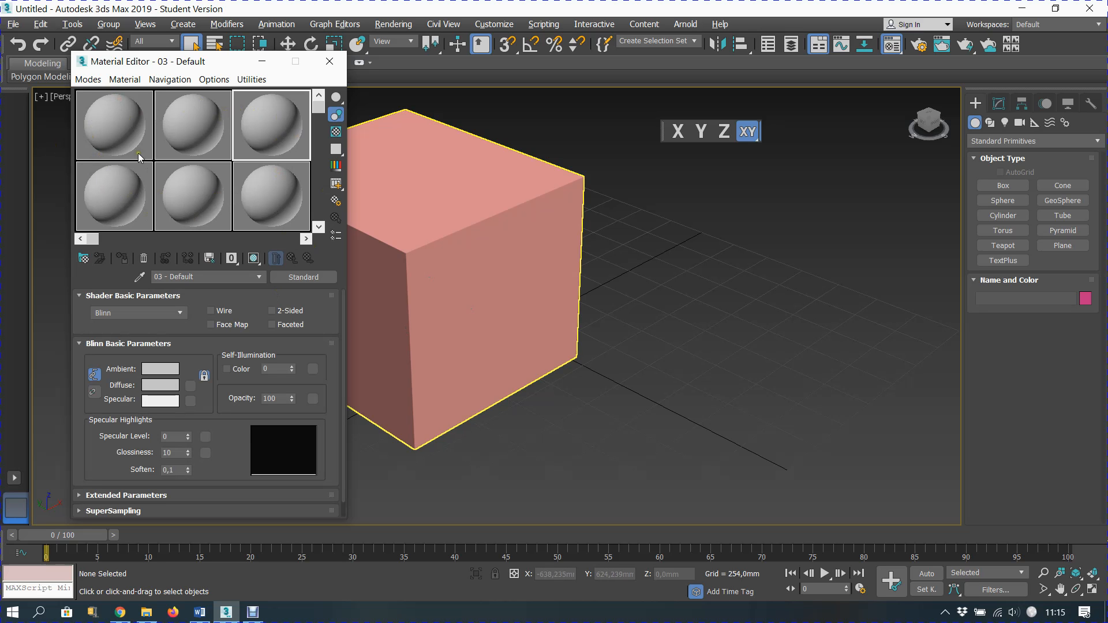
pyautogui.click(173, 135)
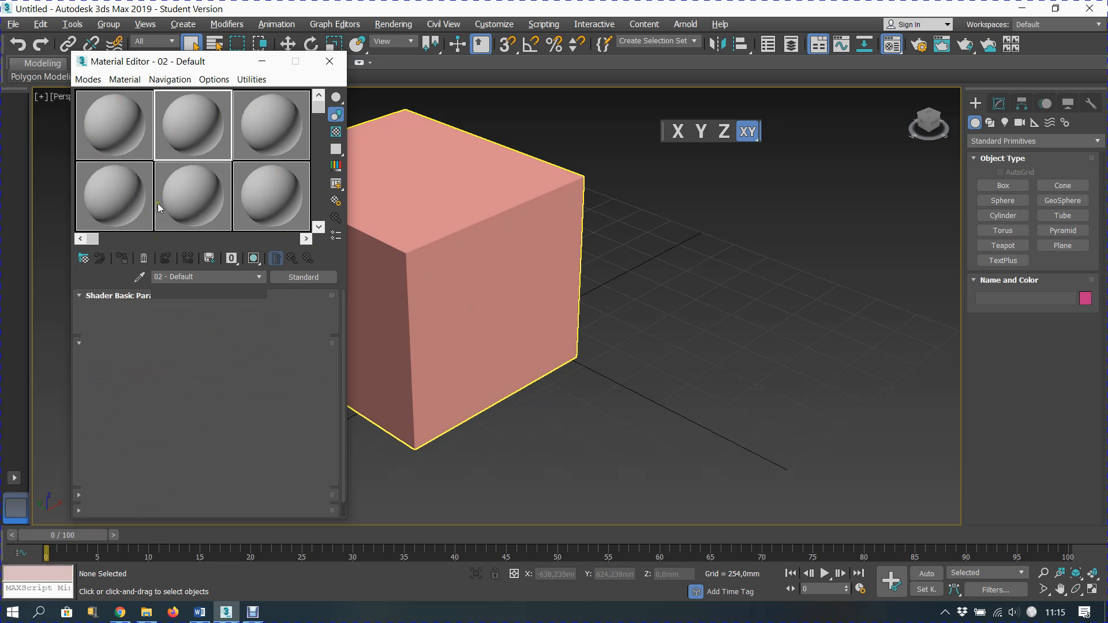
pyautogui.click(144, 210)
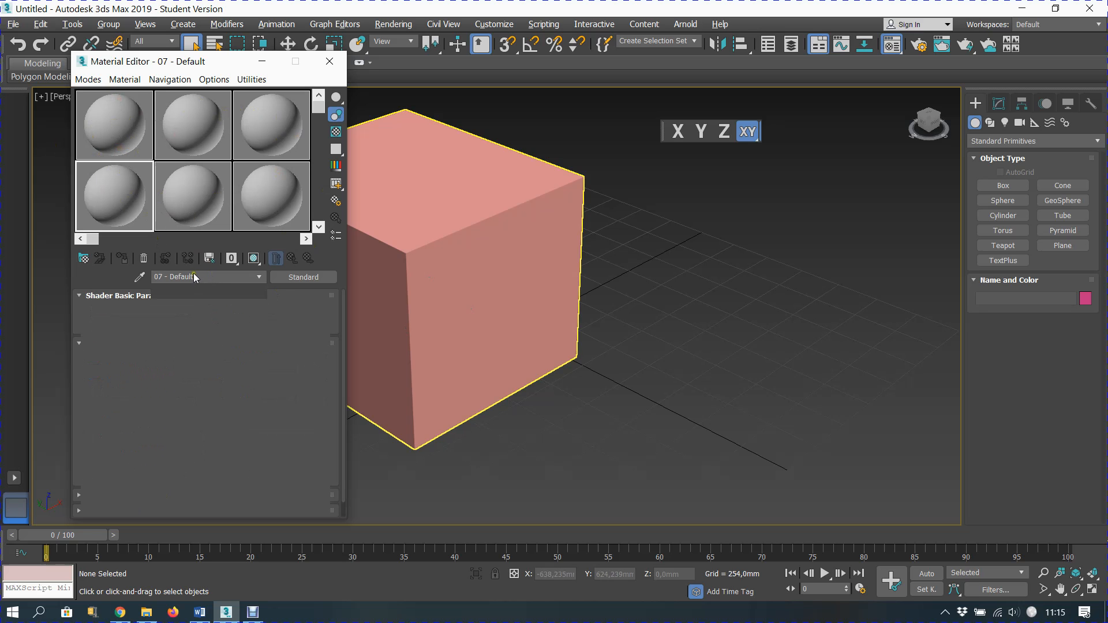
pyautogui.click(125, 121)
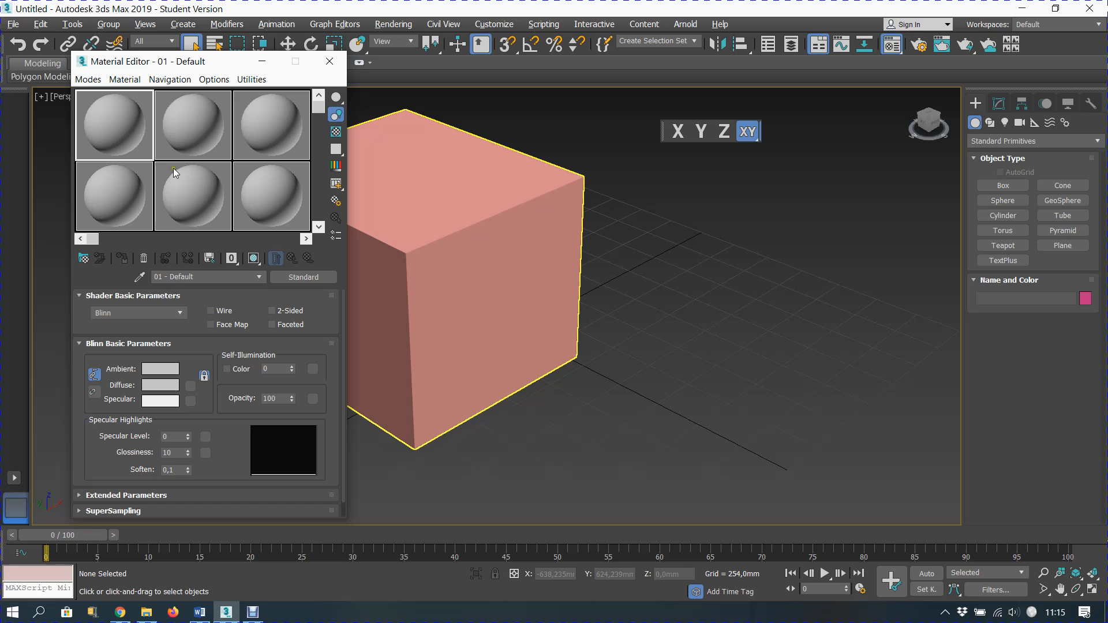
pyautogui.click(171, 109)
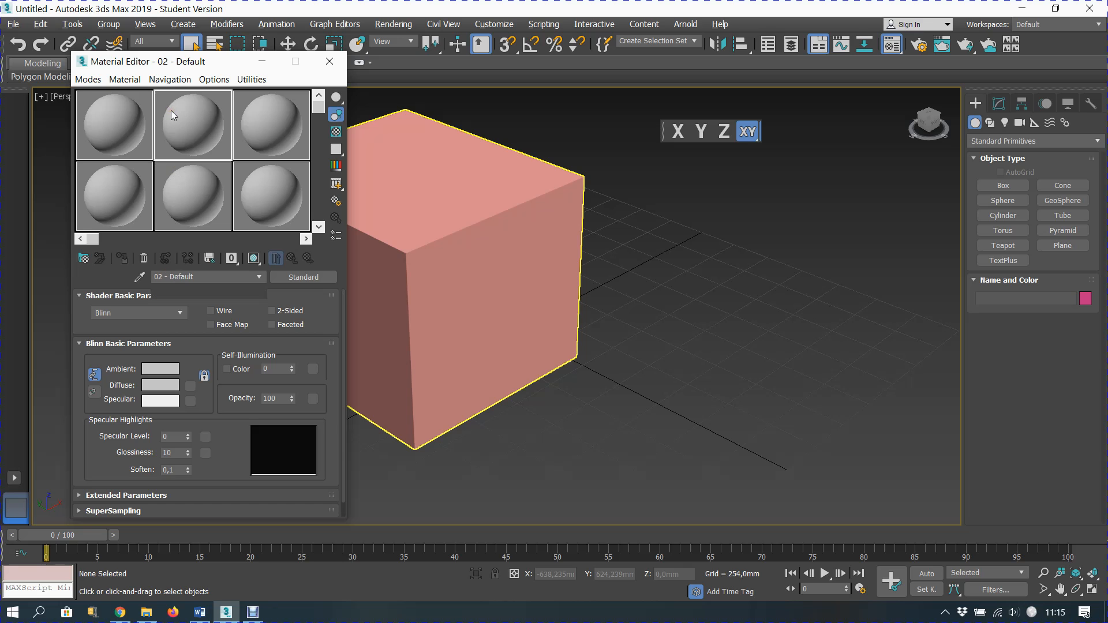
pyautogui.click(254, 107)
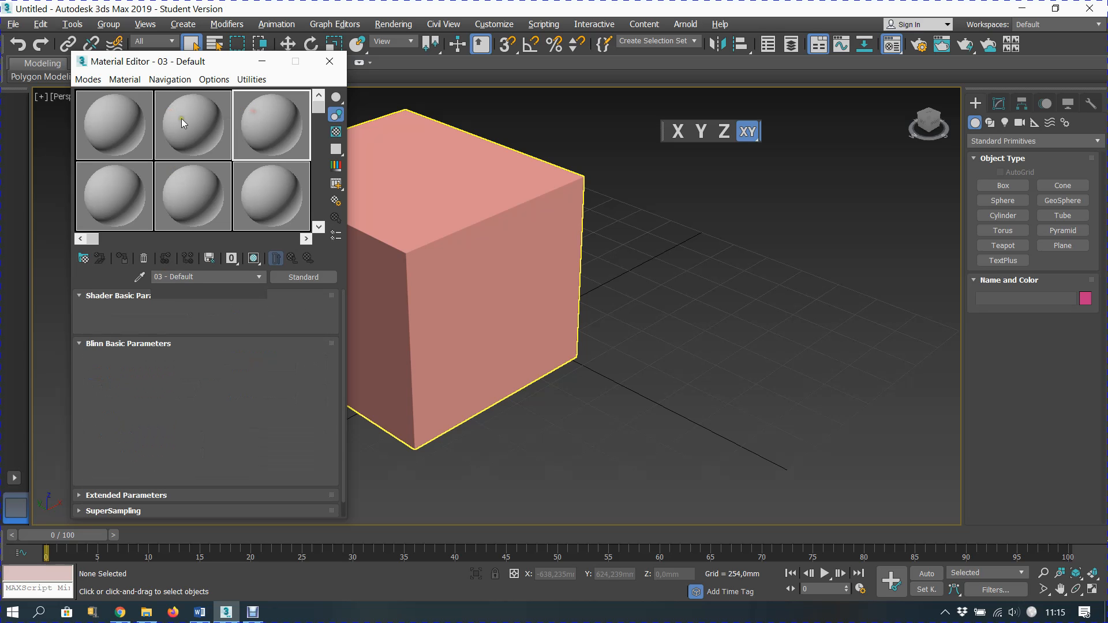
# Step: Rename the material in the first sample slot as Novo Material
pyautogui.click(103, 119)
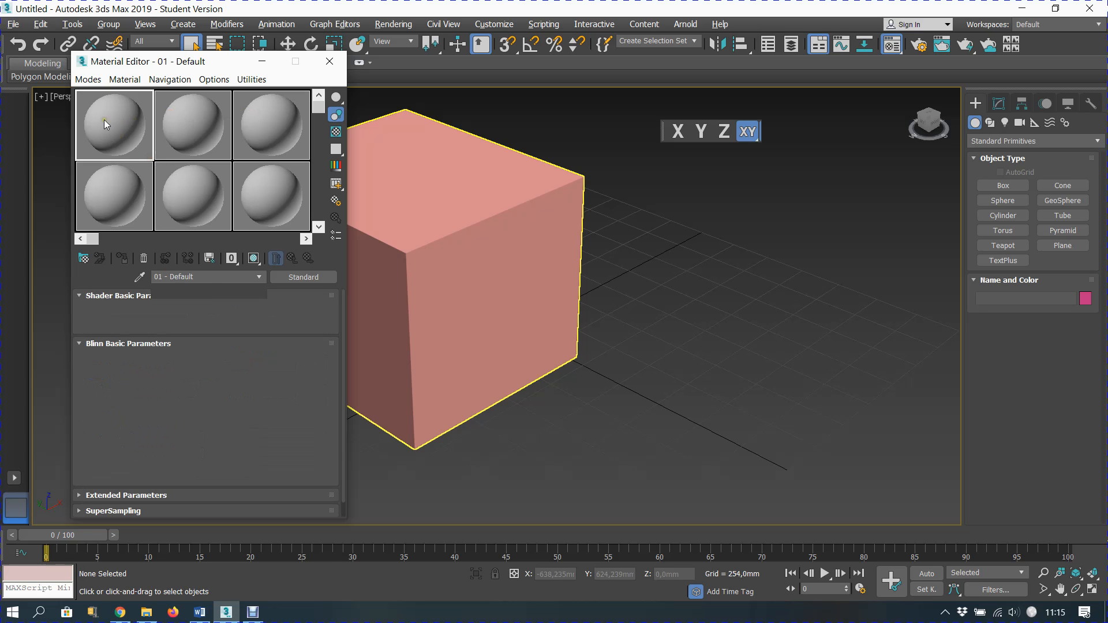
pyautogui.click(199, 276)
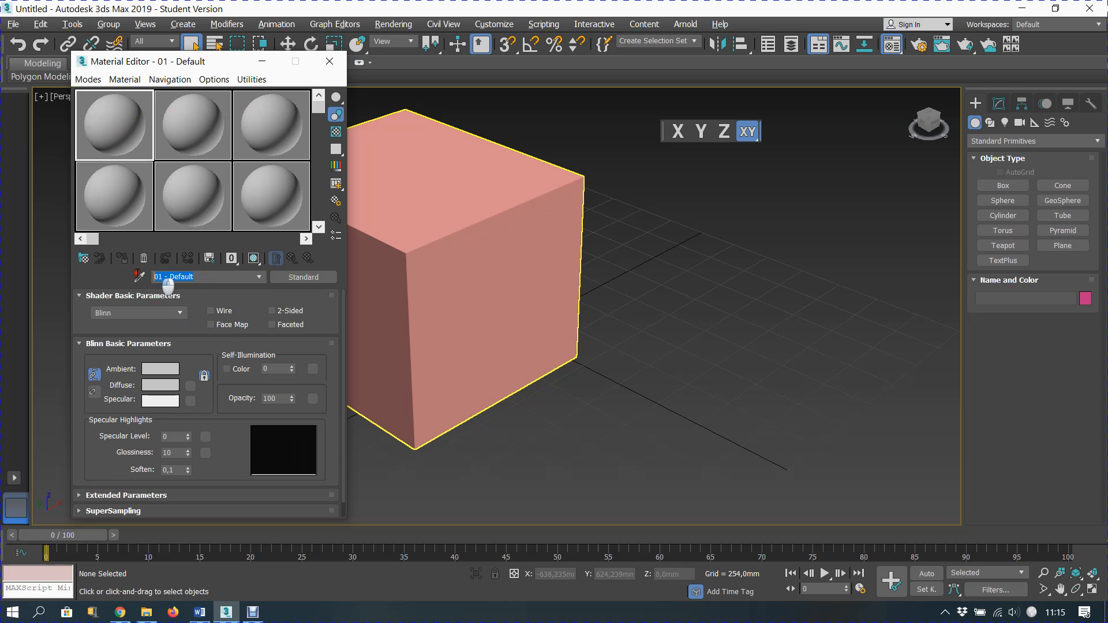
pyautogui.write('Novo Material')
pyautogui.click(212, 82)
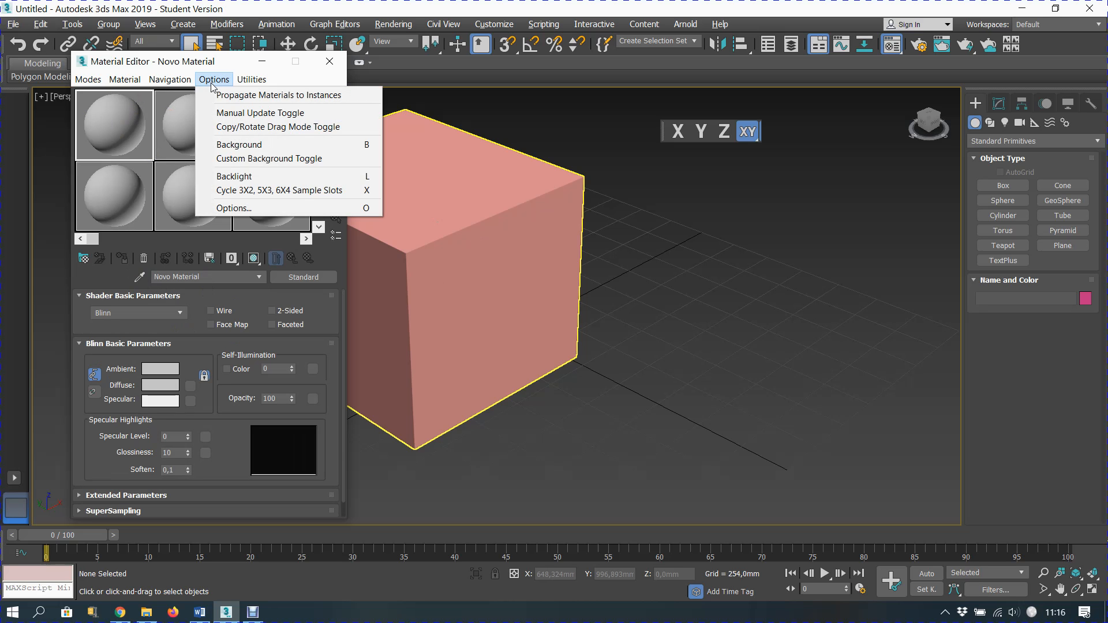
pyautogui.moveTo(236, 79)
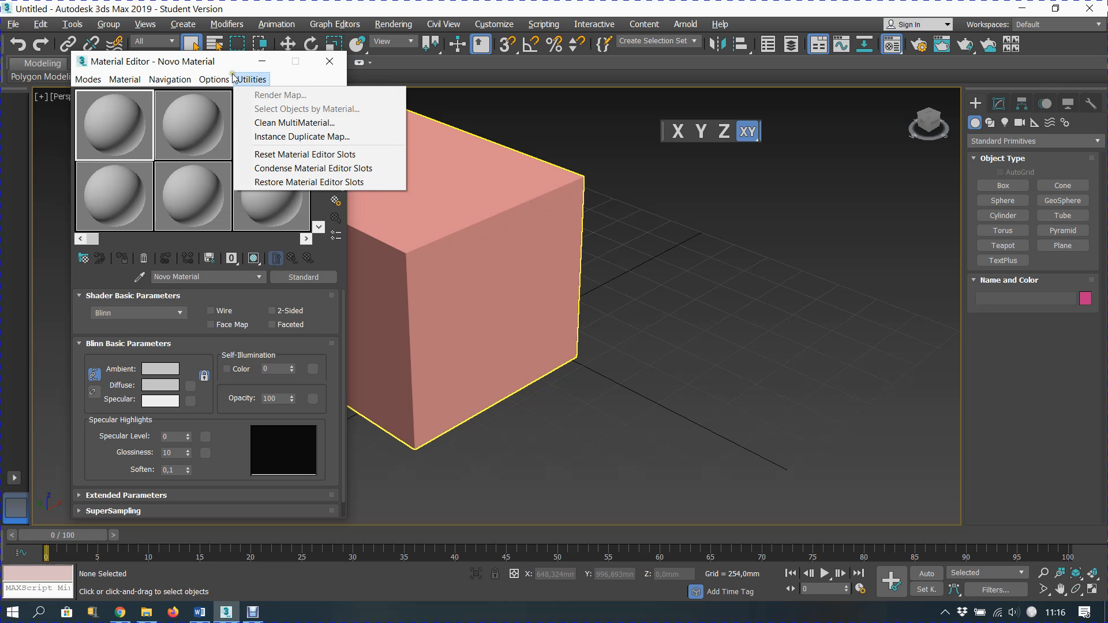
pyautogui.moveTo(185, 81)
pyautogui.moveTo(137, 80)
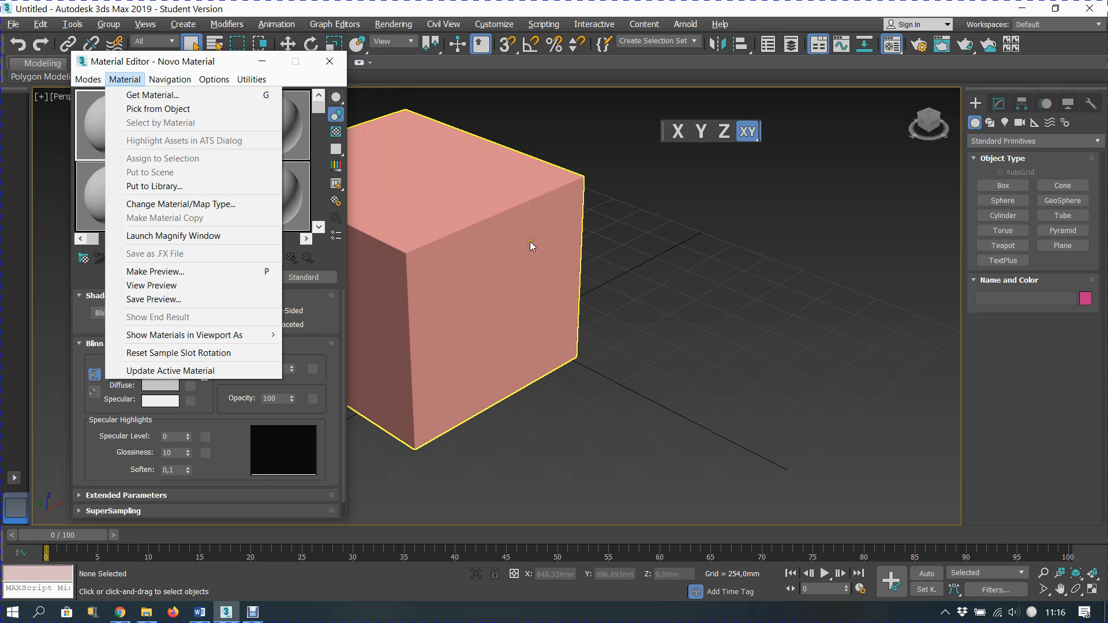
pyautogui.click(746, 455)
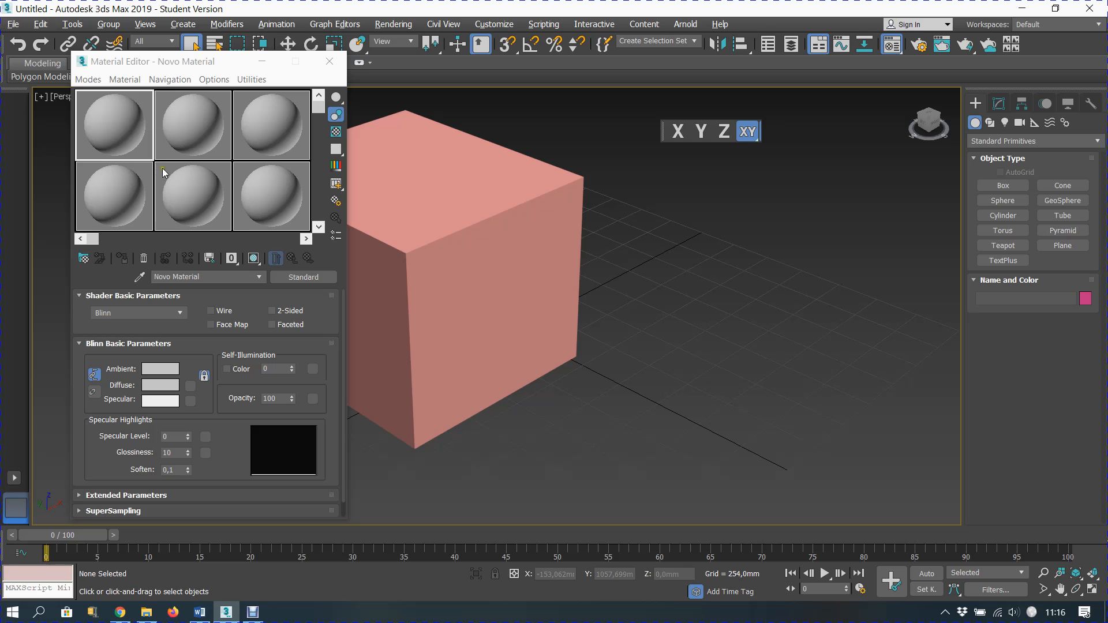
# Step: Review the shader types available for Novo Material and keep Blinn as its shader
pyautogui.click(186, 274)
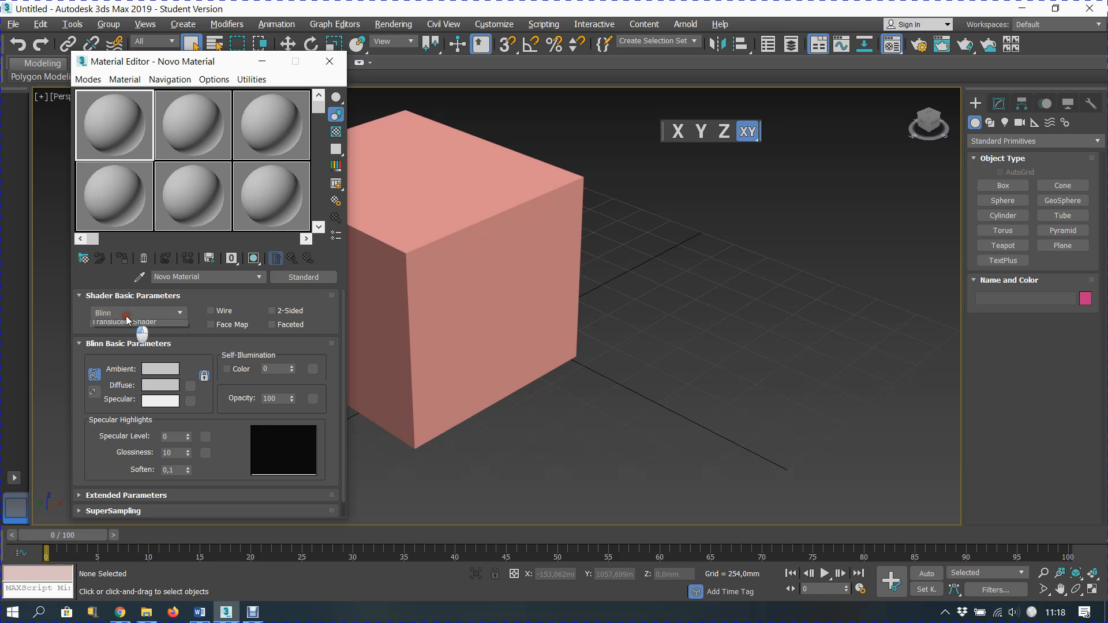
pyautogui.click(126, 317)
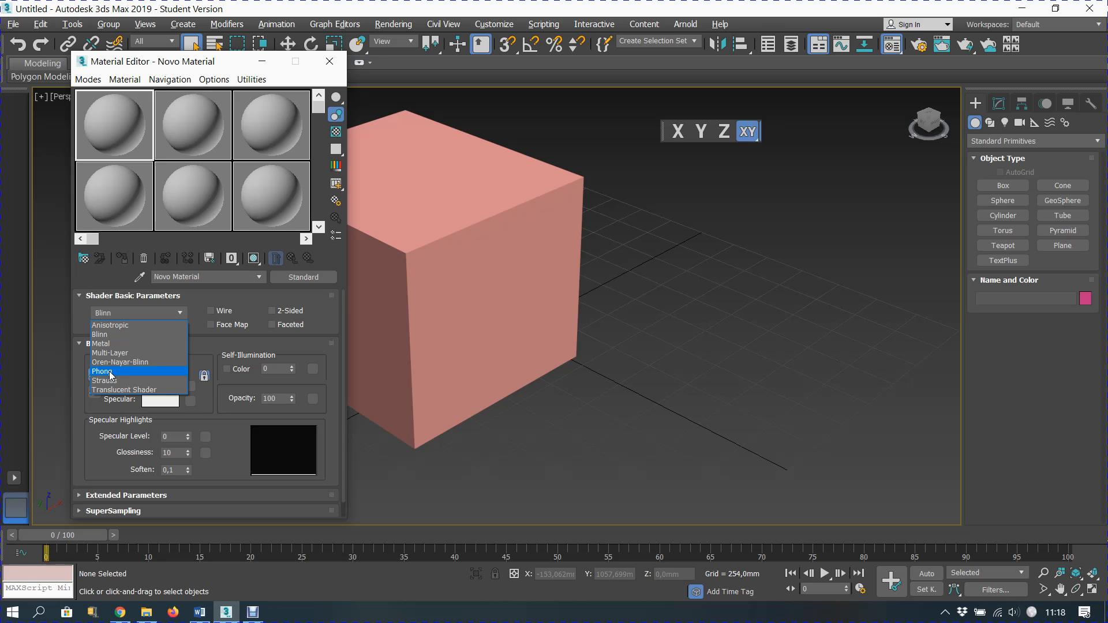
pyautogui.click(117, 336)
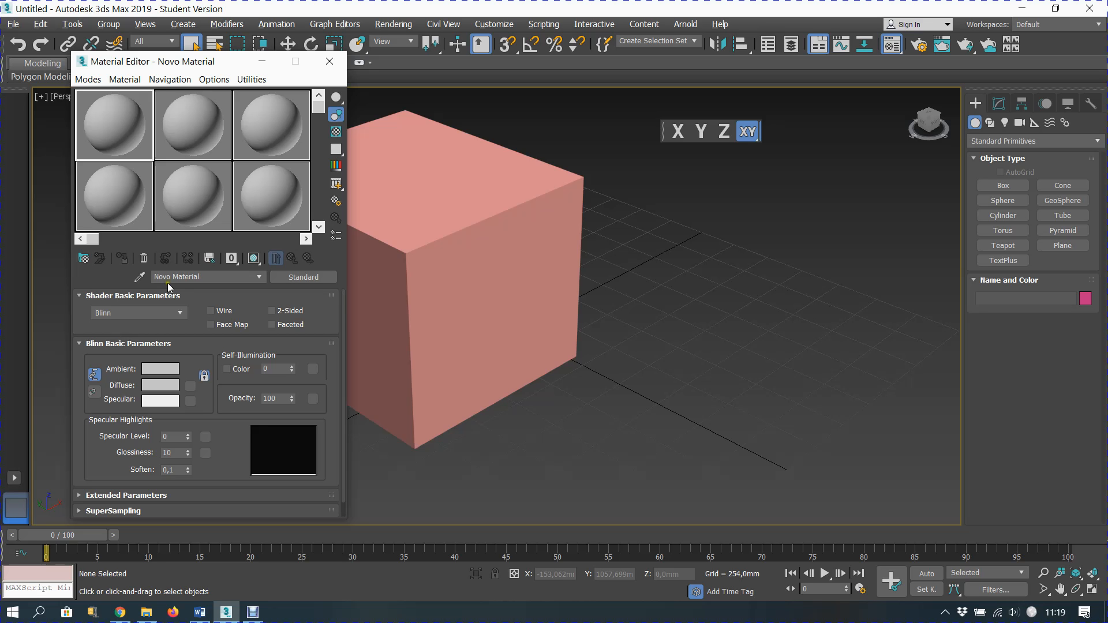
# Step: Enable Wire for Novo Material and place an enlarged preview of its sample beside the Material Editor
pyautogui.click(211, 312)
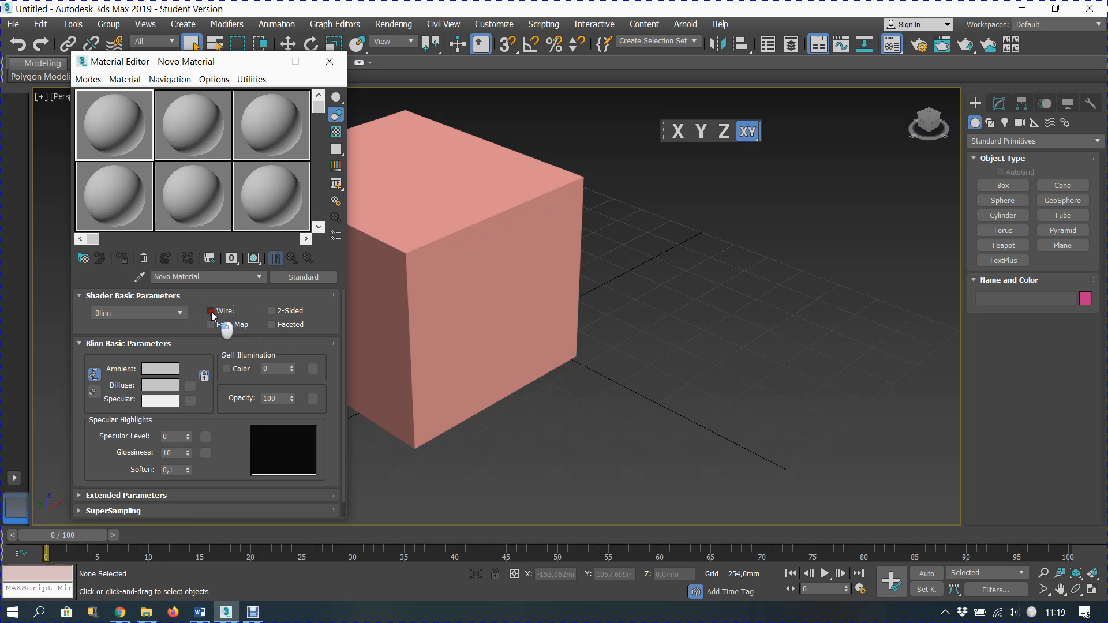
pyautogui.doubleClick(124, 128)
pyautogui.moveTo(208, 64); pyautogui.dragTo(476, 62)
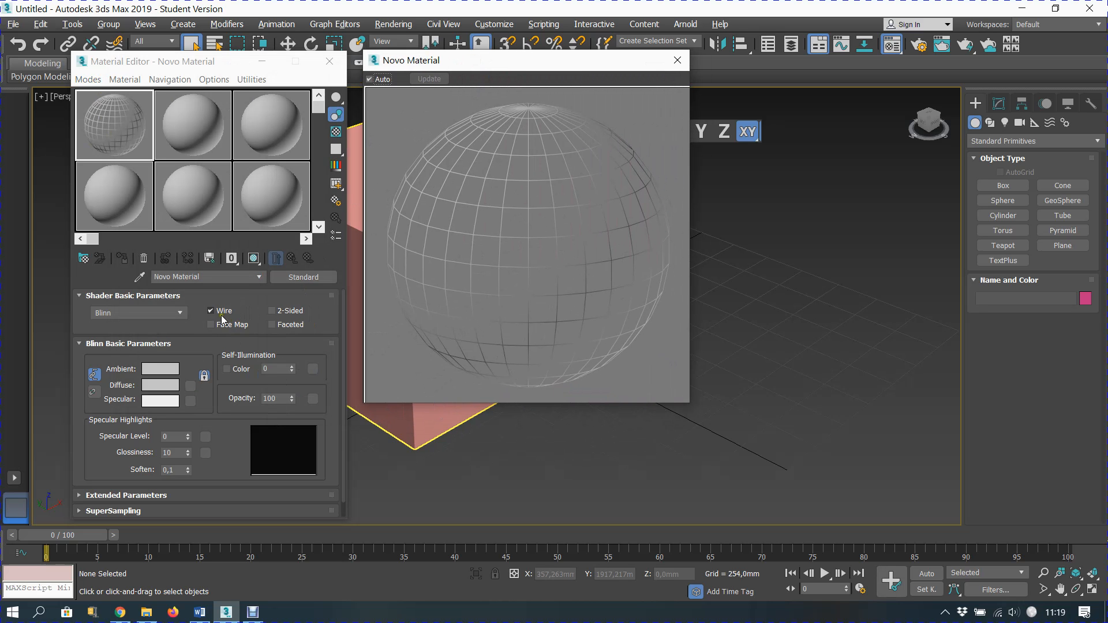
# Step: Try the 2-Sided option on Novo Material, enable Faceted, and switch 2-Sided off again
pyautogui.click(273, 311)
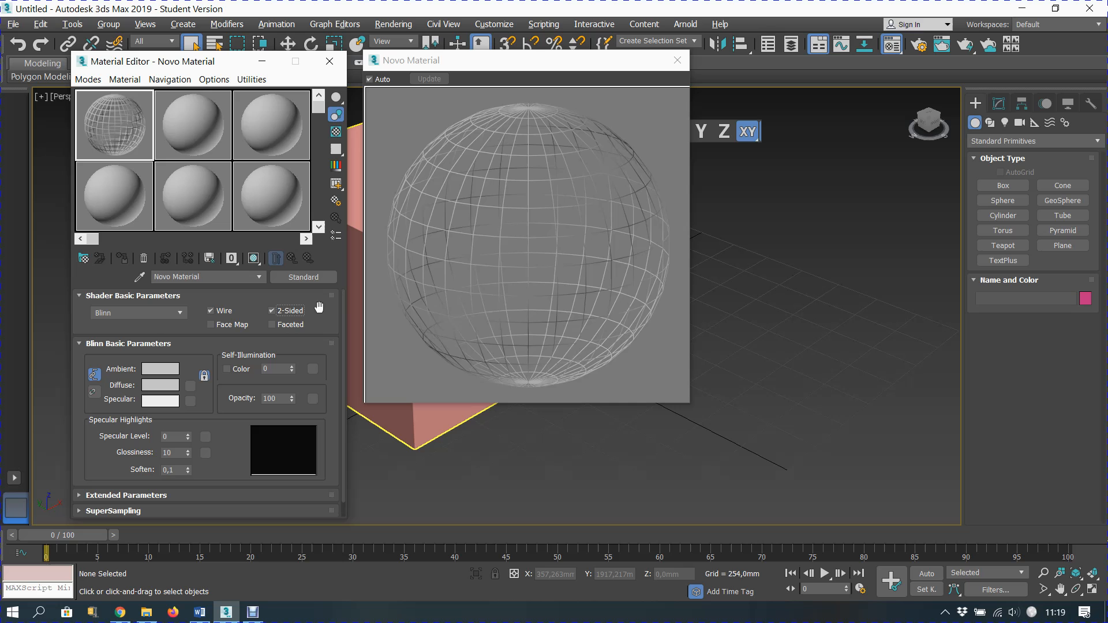
pyautogui.click(272, 326)
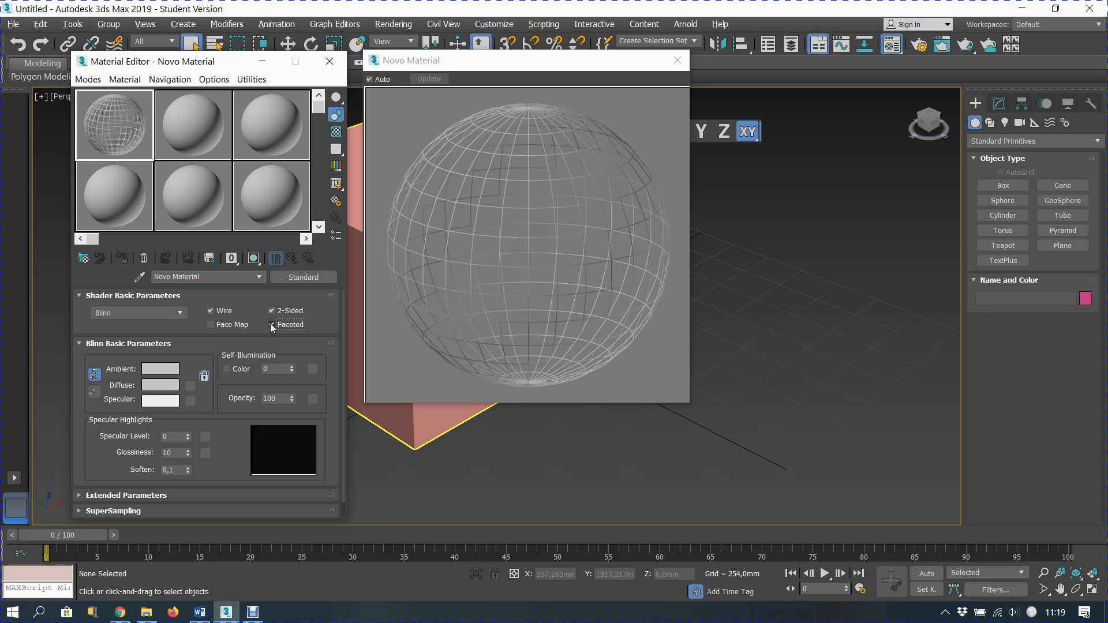
pyautogui.click(271, 311)
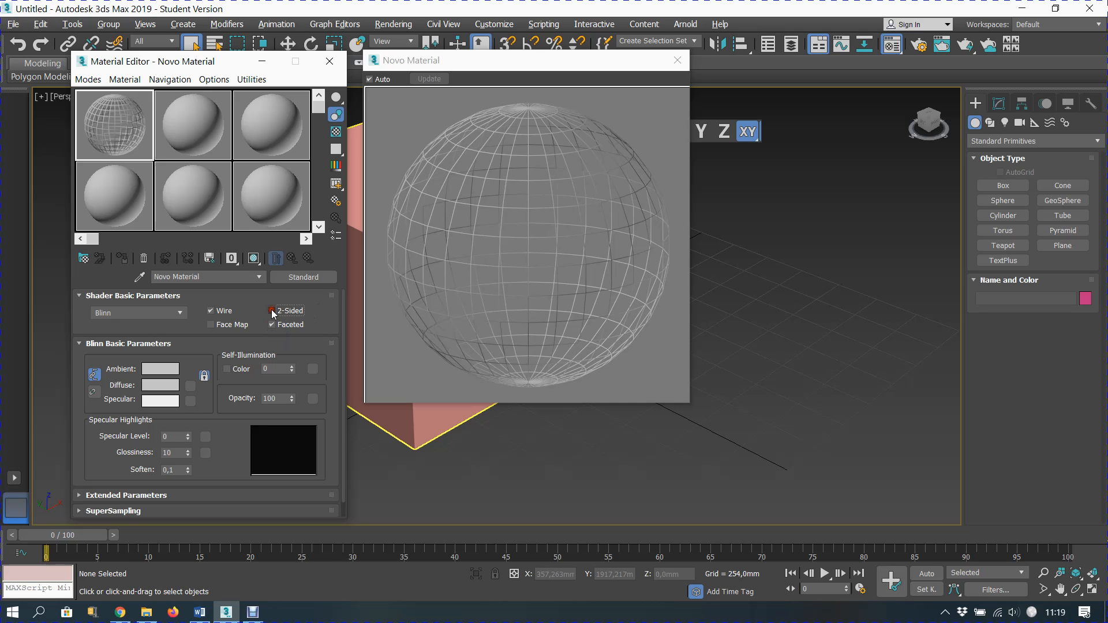
# Step: Turn off Wire and Faceted for Novo Material
pyautogui.click(212, 311)
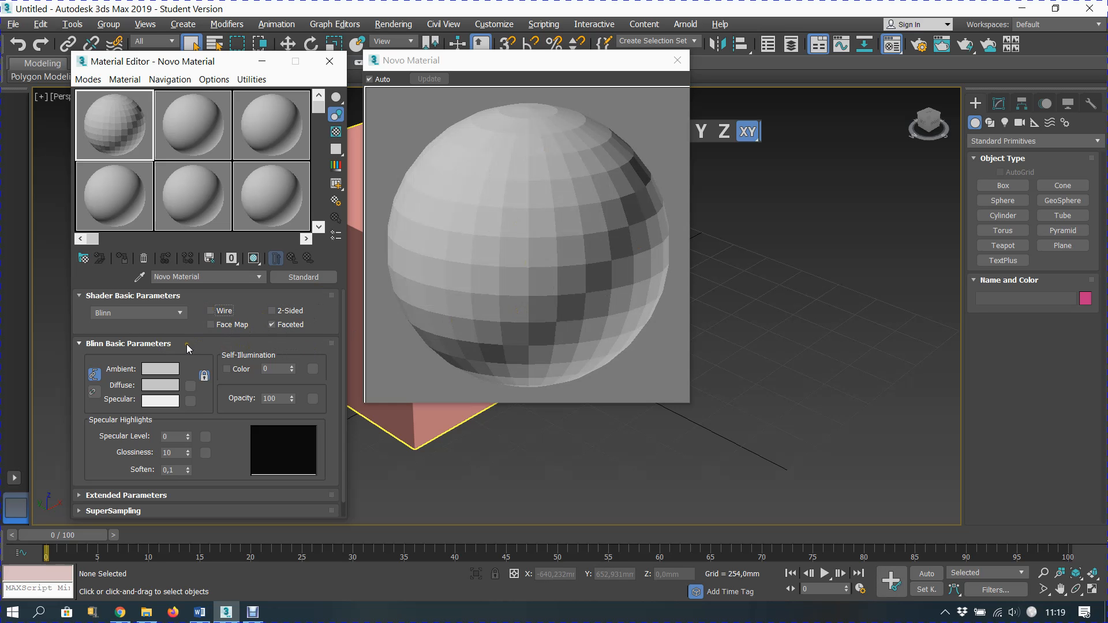
pyautogui.click(272, 325)
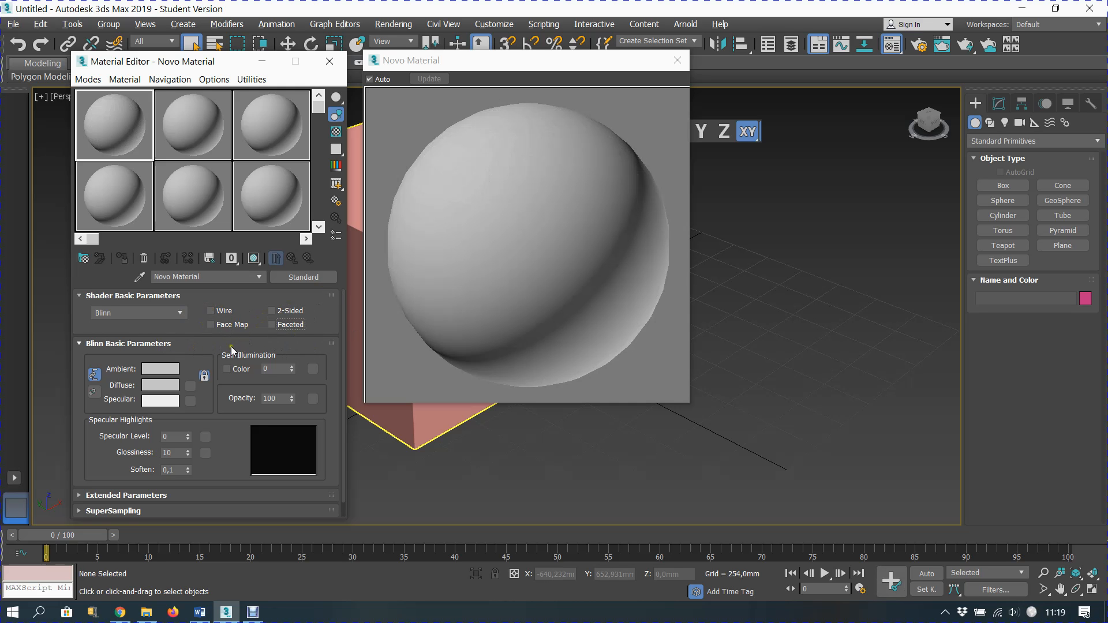
# Step: Try several hues for Novo Material's diffuse color and settle on a more saturated light blue
pyautogui.scroll(-1, 228, 352)
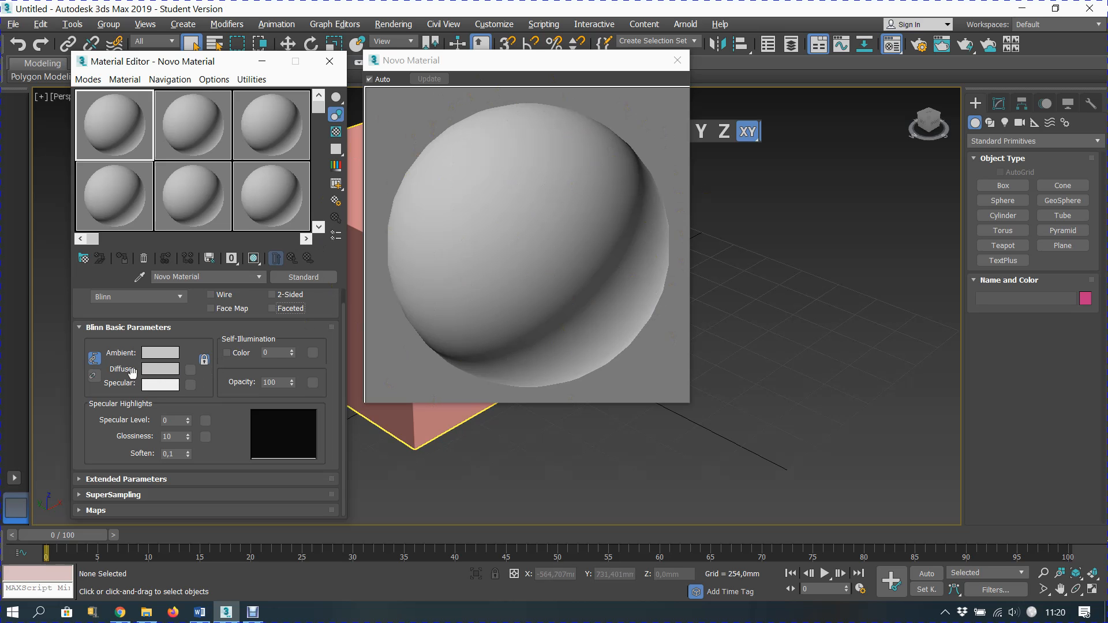
pyautogui.click(156, 370)
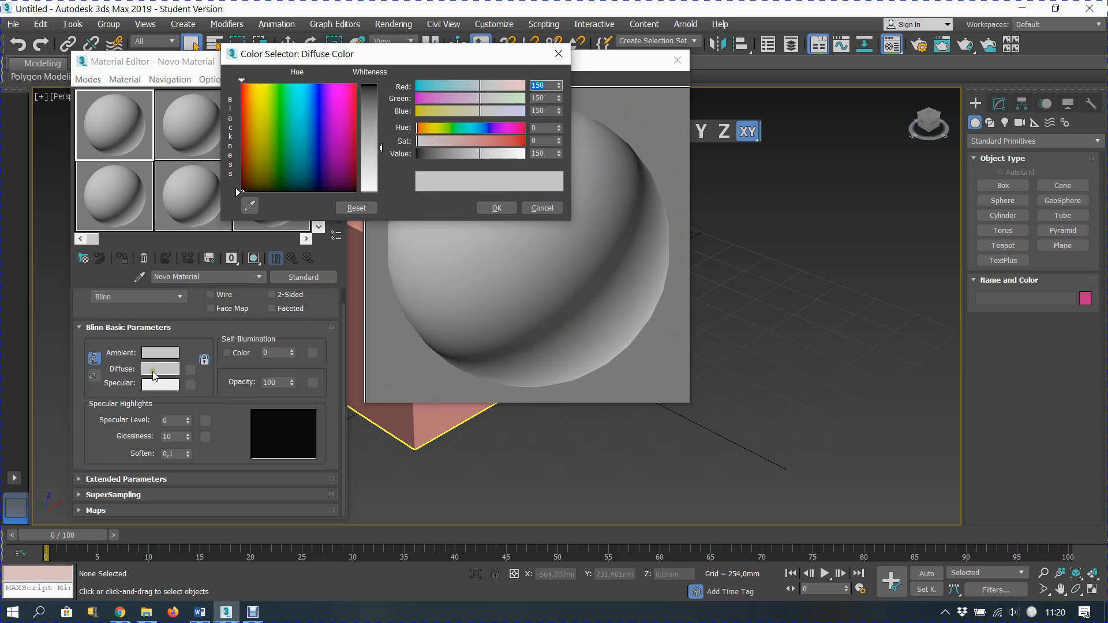
pyautogui.click(261, 104)
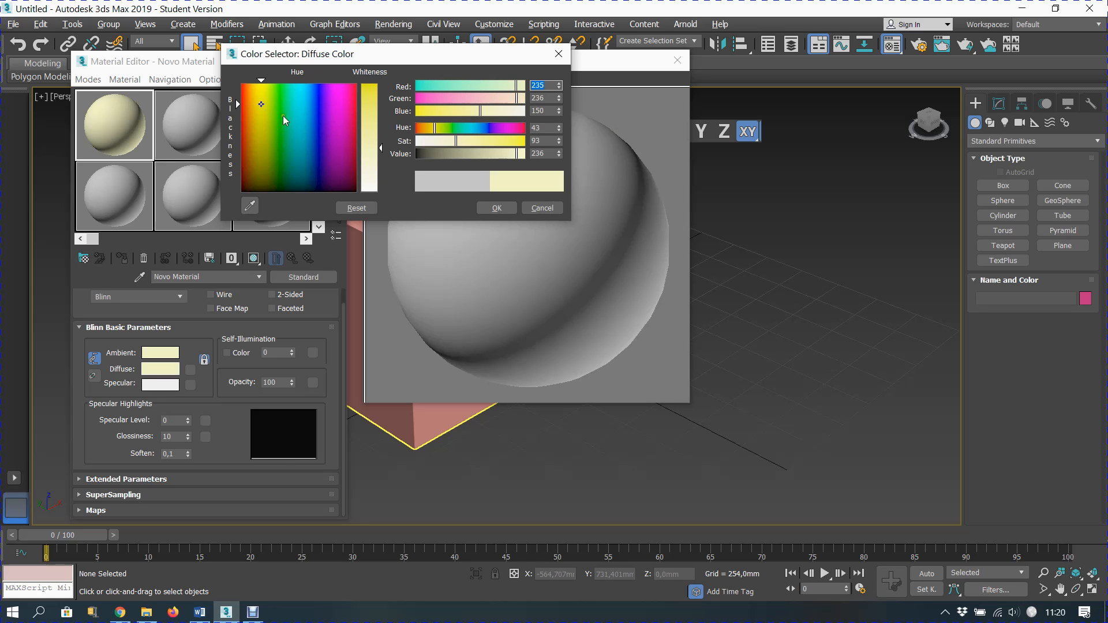
pyautogui.click(293, 121)
pyautogui.click(320, 120)
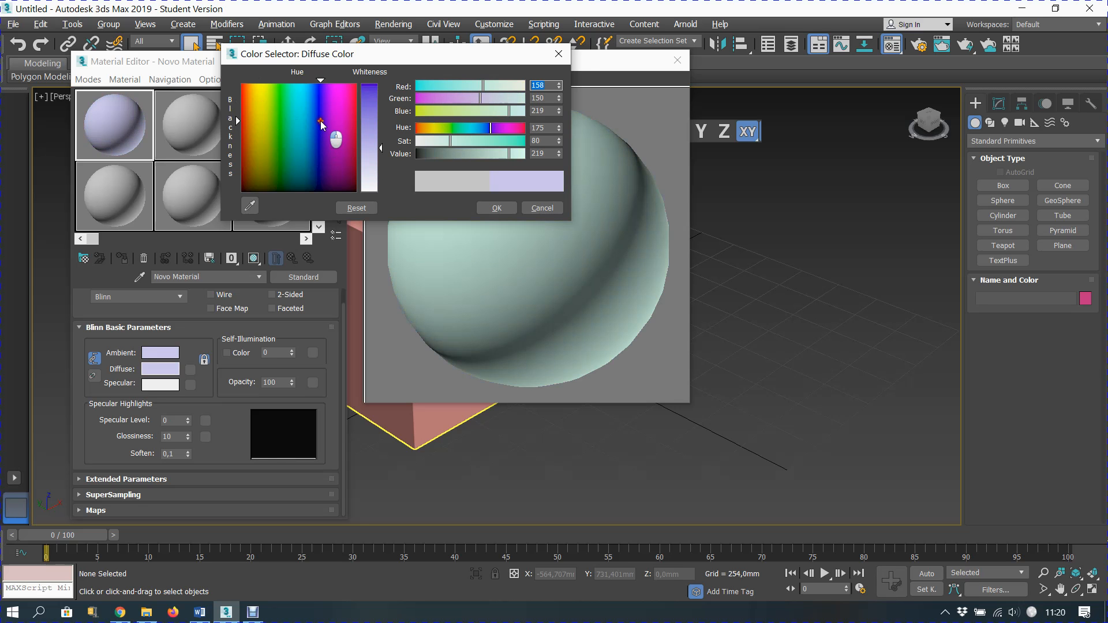
pyautogui.click(302, 129)
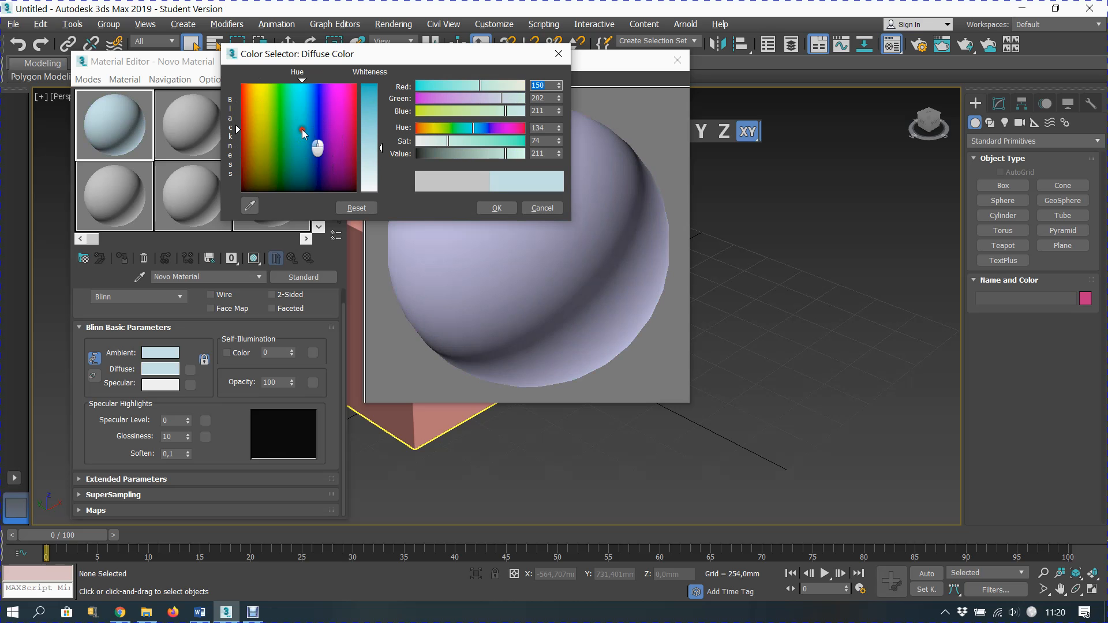
pyautogui.click(378, 126)
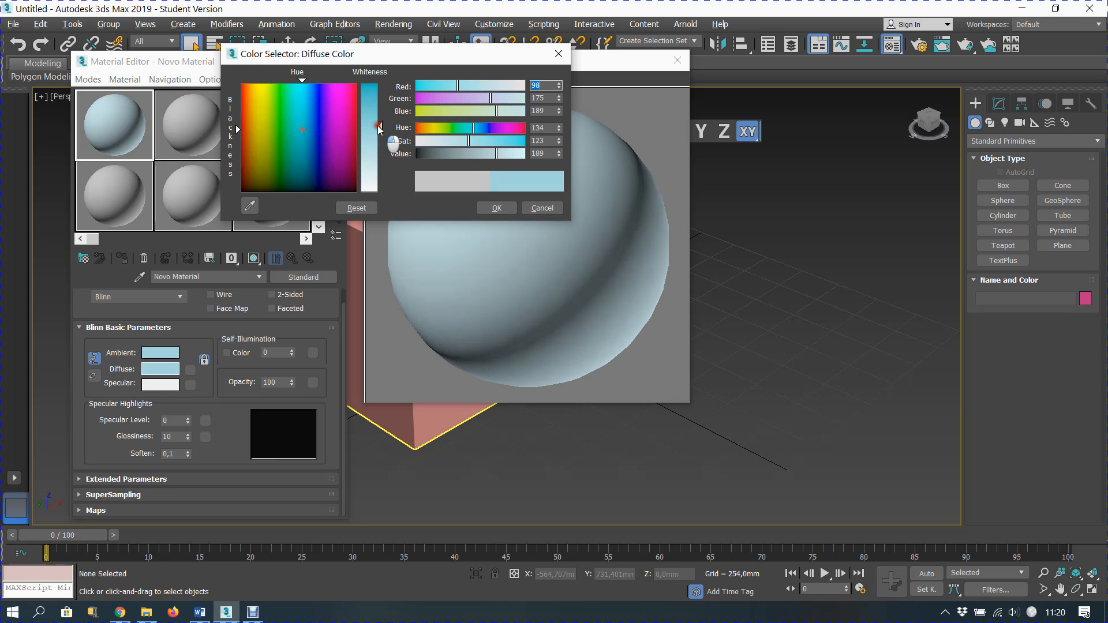
pyautogui.click(377, 119)
pyautogui.click(496, 209)
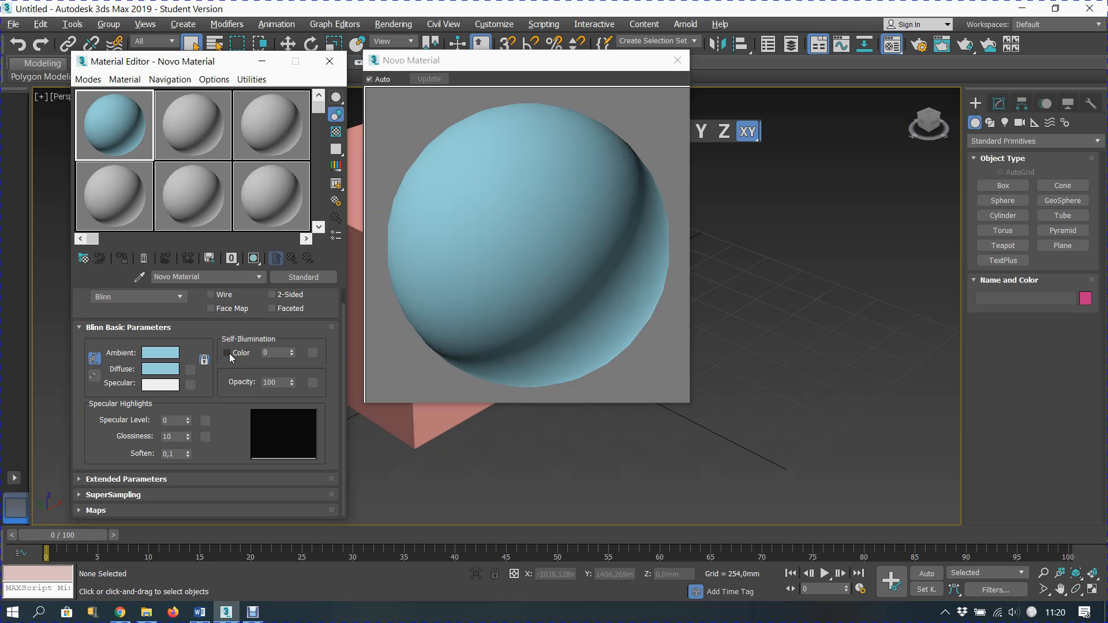
# Step: Set Novo Material's self-illumination to 44, try an amber self-illumination color, and switch Color off again
pyautogui.moveTo(292, 350); pyautogui.dragTo(292, 325)
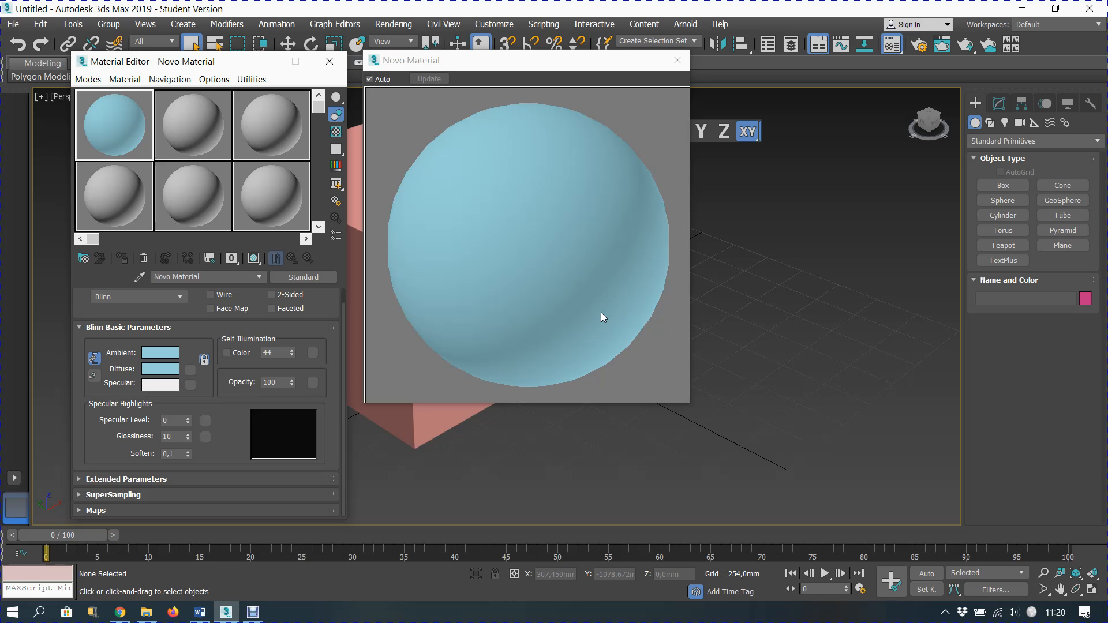
pyautogui.click(227, 353)
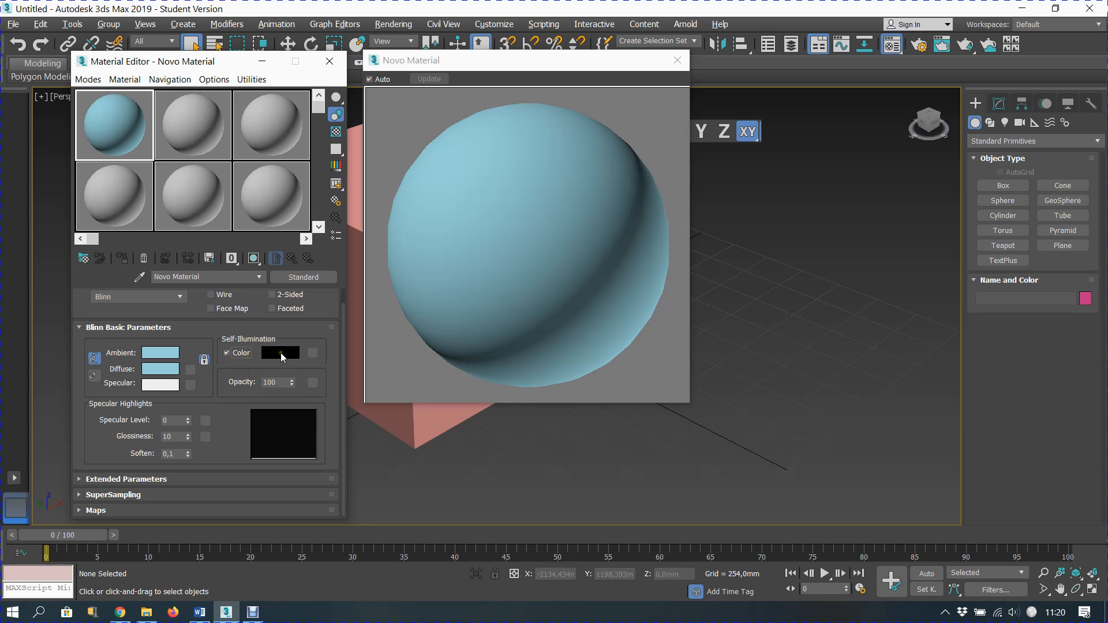
pyautogui.click(280, 352)
pyautogui.click(254, 112)
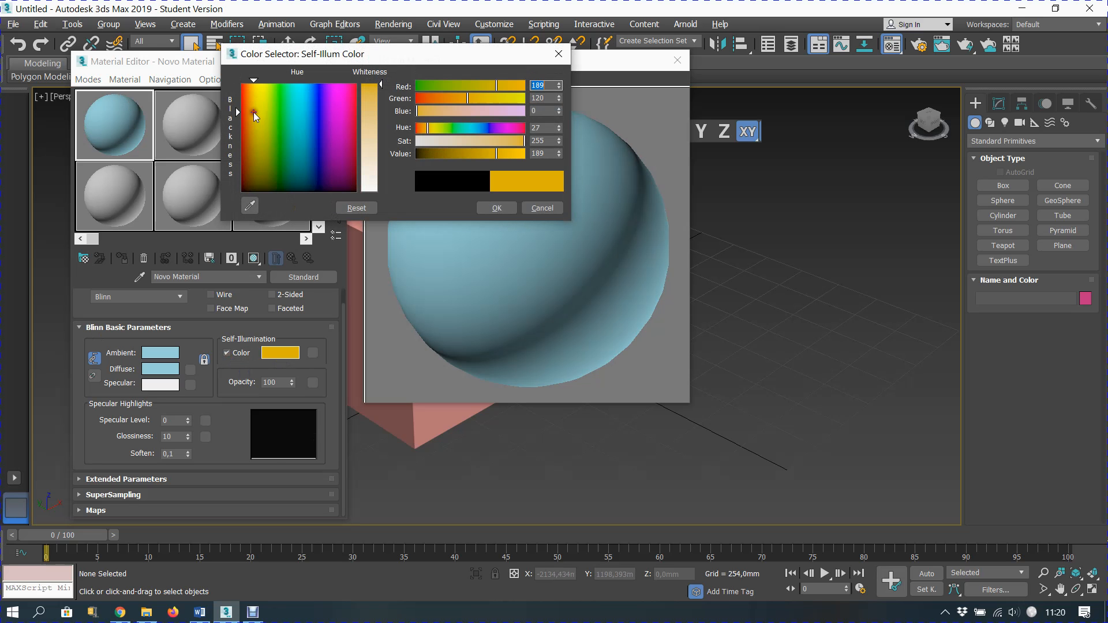
pyautogui.click(498, 207)
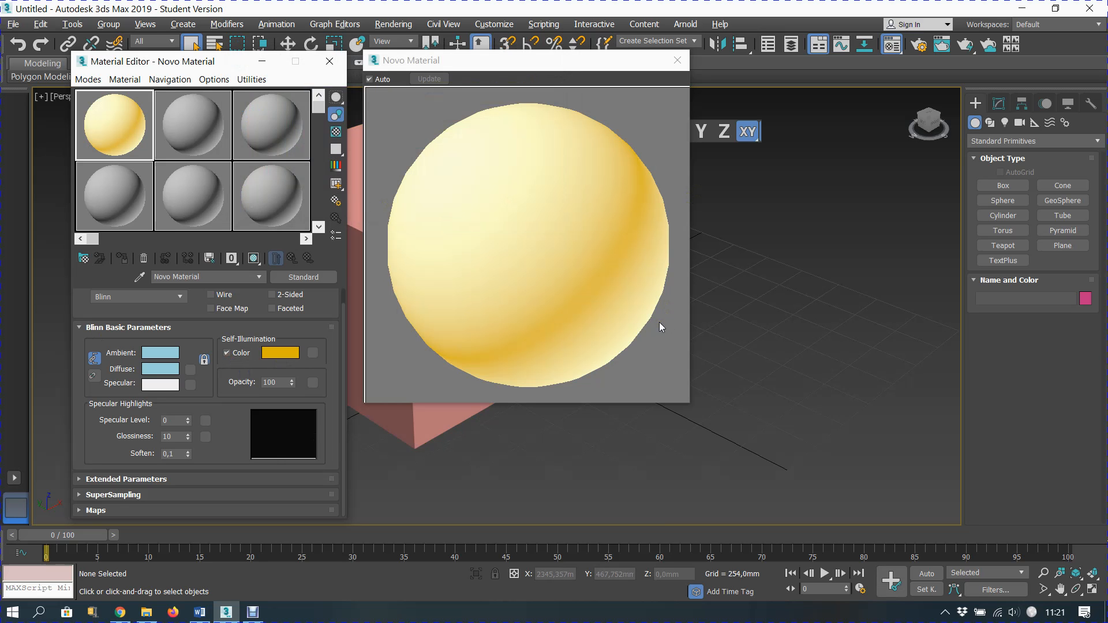
pyautogui.click(227, 352)
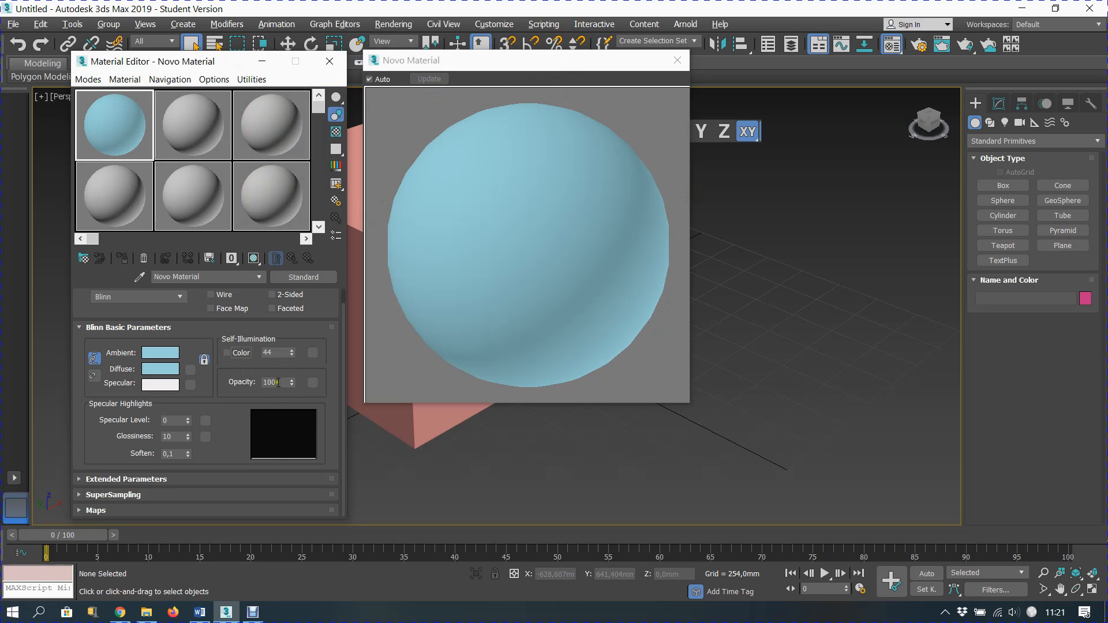
# Step: Lower Novo Material's opacity to 0 and then set it to 50
pyautogui.doubleClick(278, 382)
pyautogui.moveTo(290, 386); pyautogui.dragTo(289, 411)
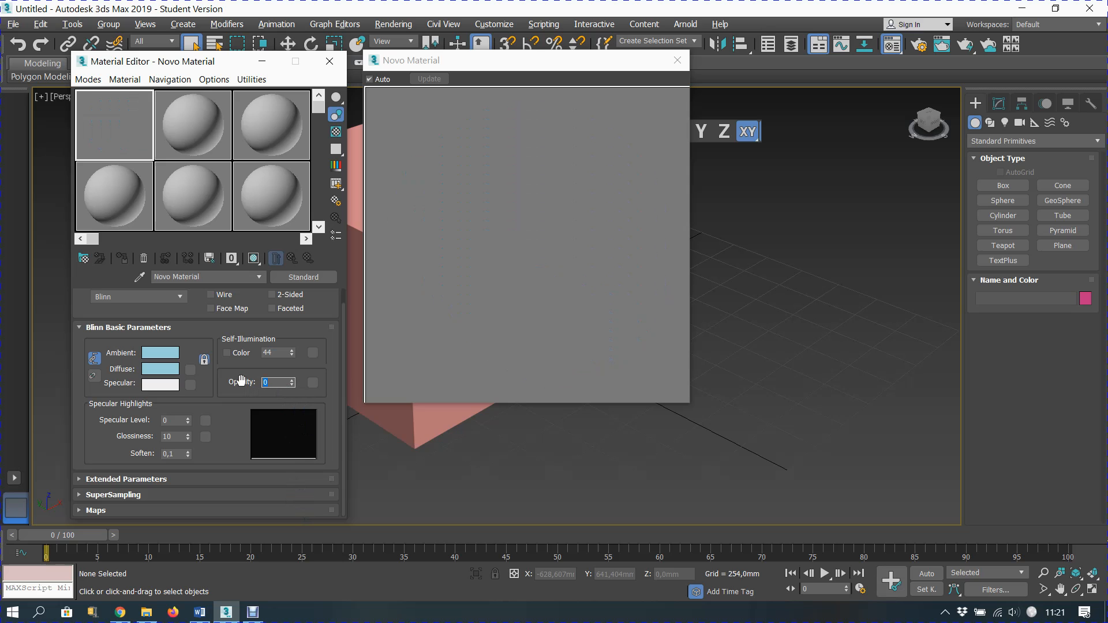
pyautogui.write('50')
pyautogui.press('Return')
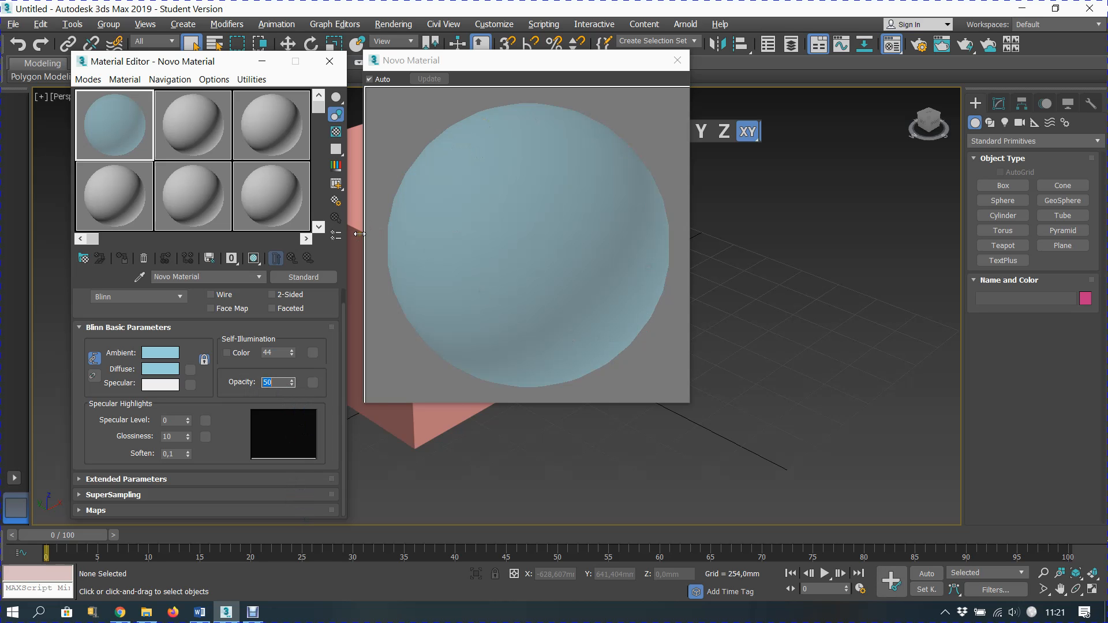
# Step: Toggle the checkered sample background to compare the transparency, and leave it turned on
pyautogui.click(336, 132)
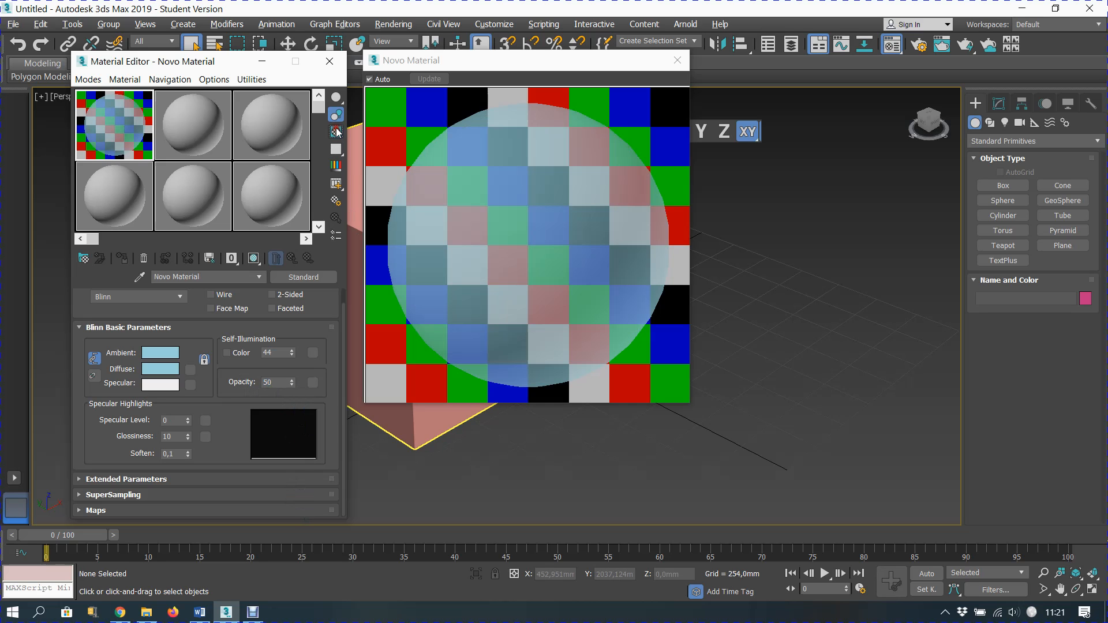
pyautogui.click(336, 132)
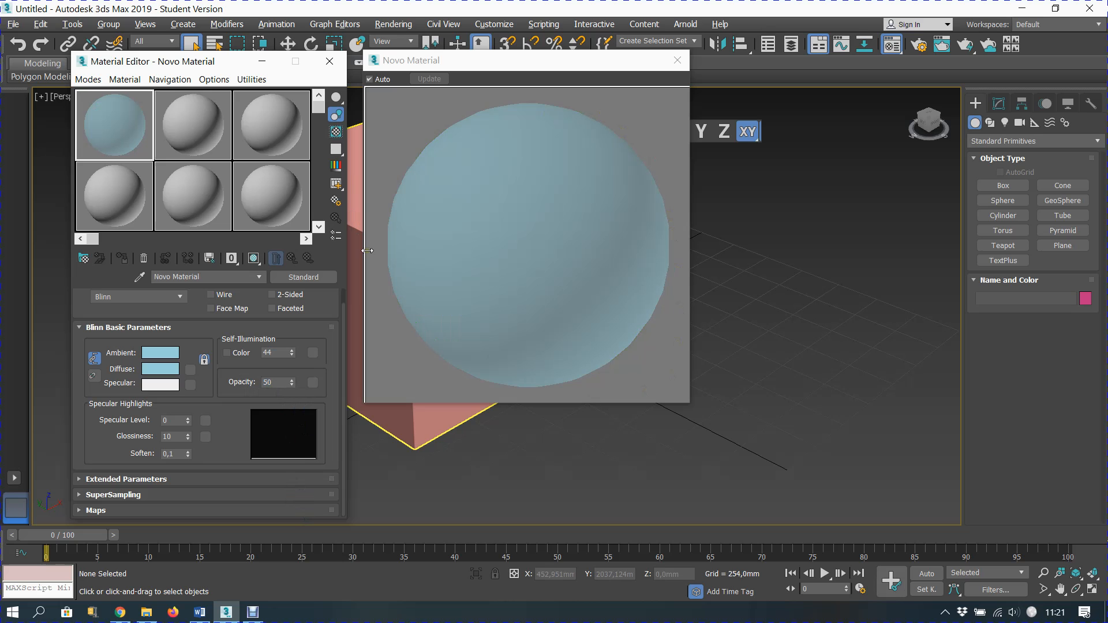
pyautogui.click(336, 131)
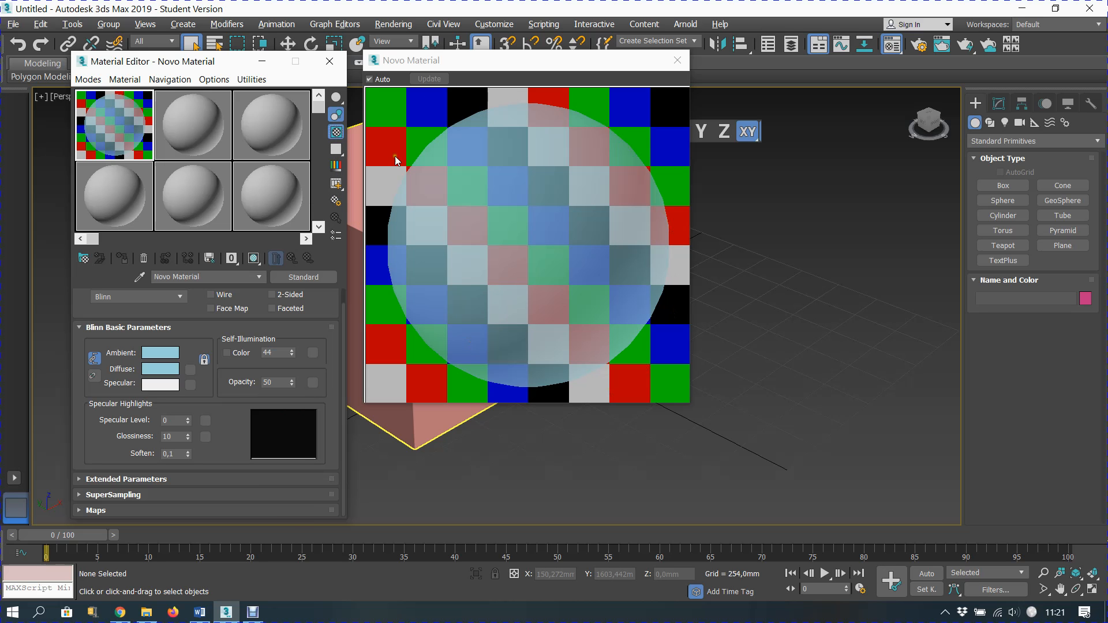
# Step: Try an opacity of 85 on Novo Material and set it back to 100
pyautogui.doubleClick(282, 381)
pyautogui.press('Return')
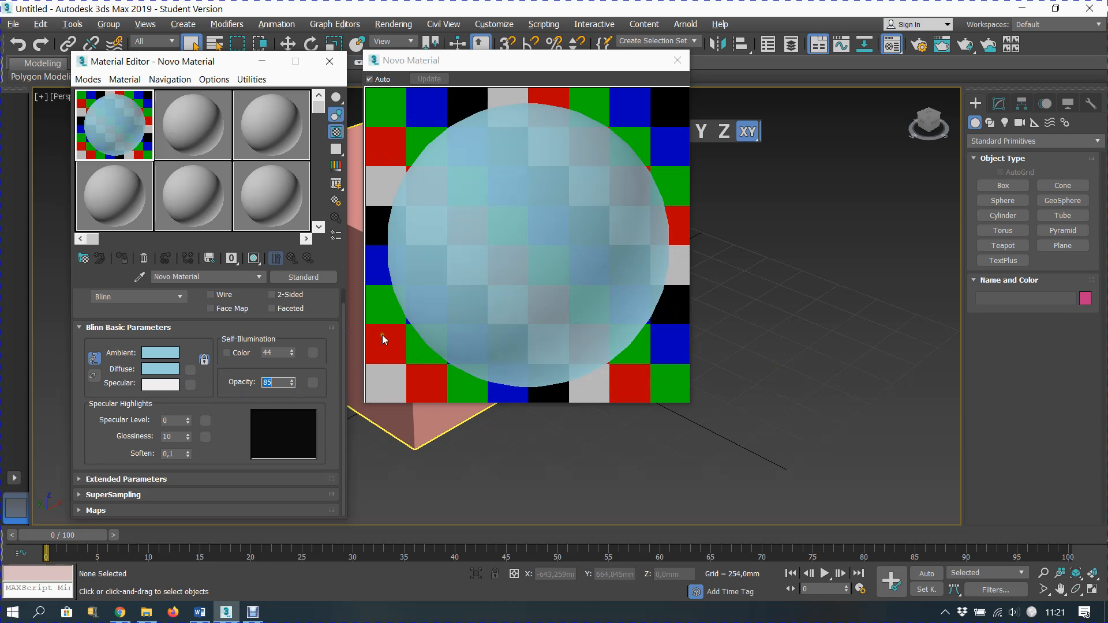
pyautogui.write('100')
pyautogui.press('Return')
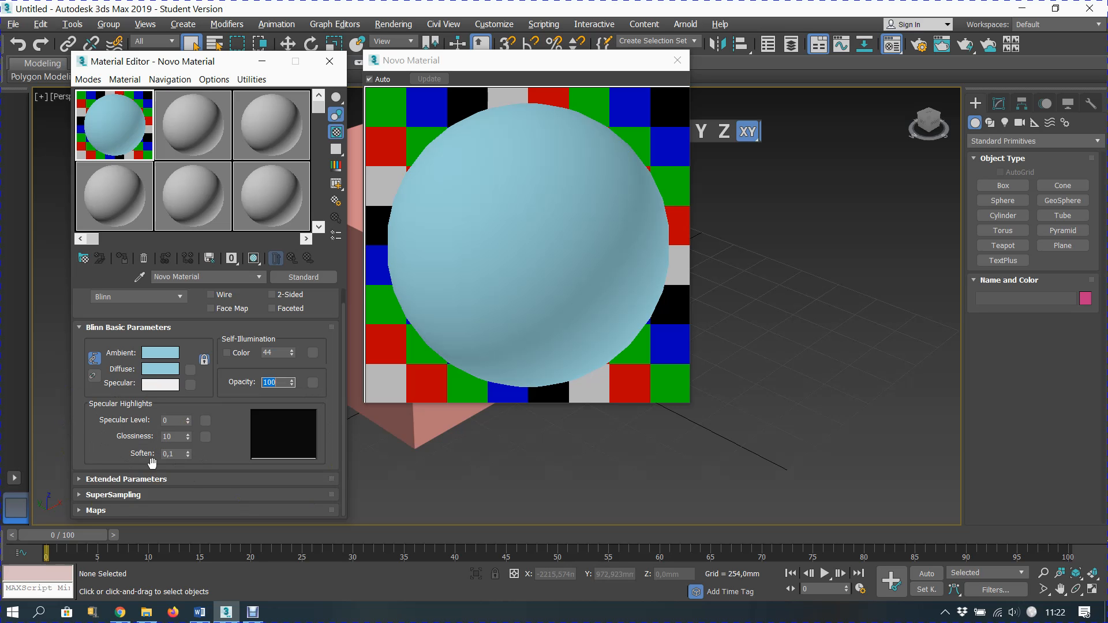
# Step: Raise Novo Material's specular level to 50, 75 and finally 100, and set its glossiness to 60
pyautogui.click(178, 419)
pyautogui.write('50')
pyautogui.press('Return')
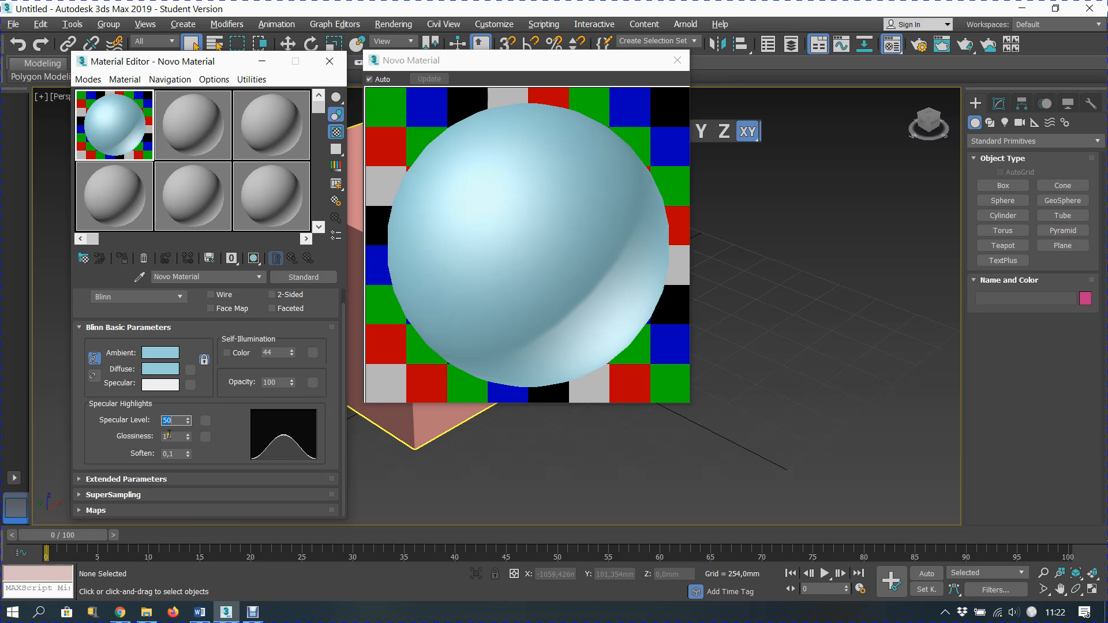
pyautogui.write('75')
pyautogui.press('Return')
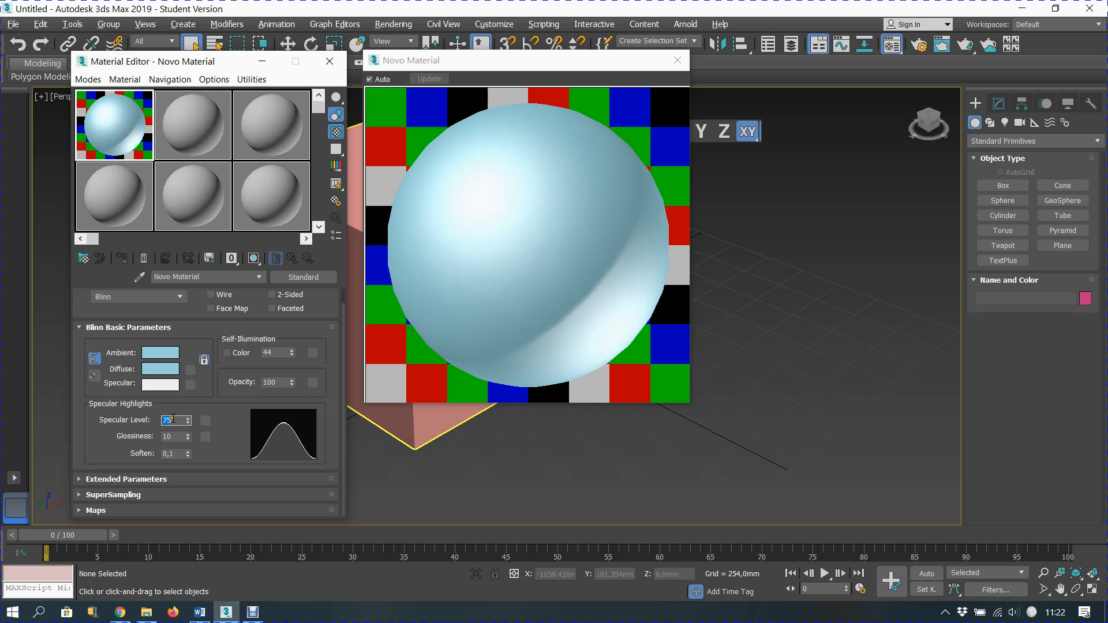
pyautogui.write('100')
pyautogui.press('Return')
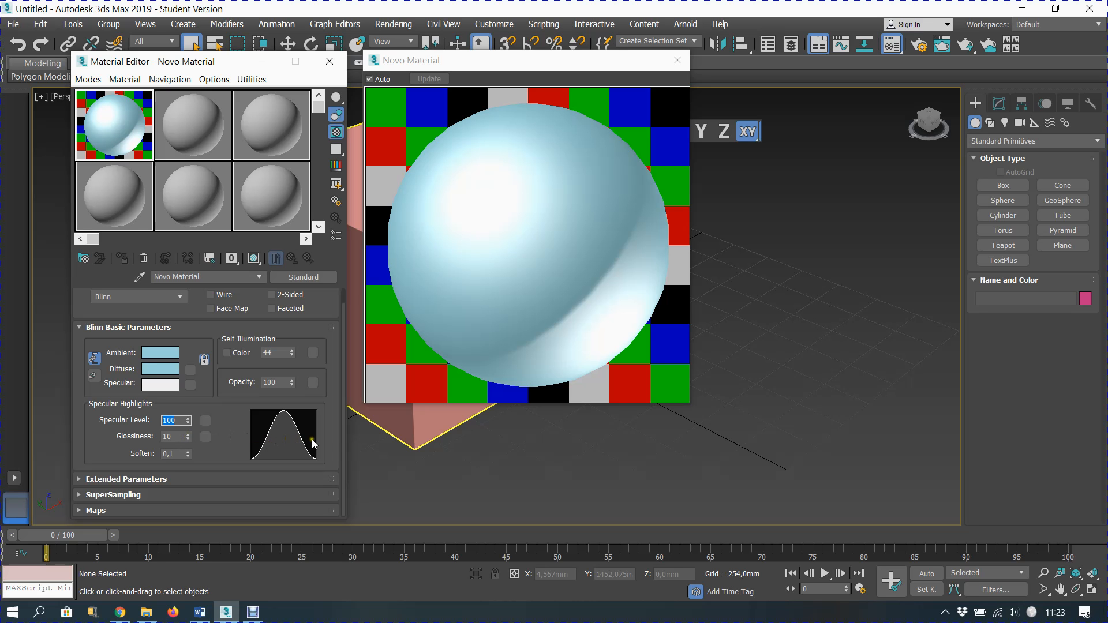
pyautogui.moveTo(188, 440); pyautogui.dragTo(191, 401)
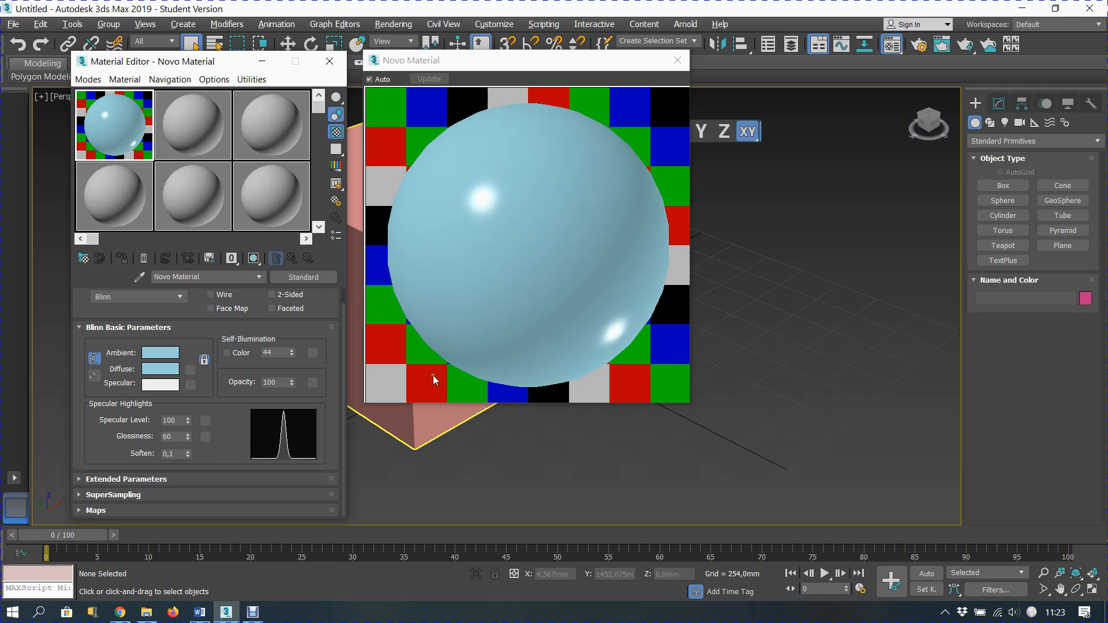
# Step: Try Soften values of 0,97 and 0,21 on the specular highlights, and restore Soften to 0,1
pyautogui.moveTo(188, 454)
pyautogui.mouseDown()
pyautogui.moveTo(188, 412)
pyautogui.moveTo(187, 459)
pyautogui.mouseUp()
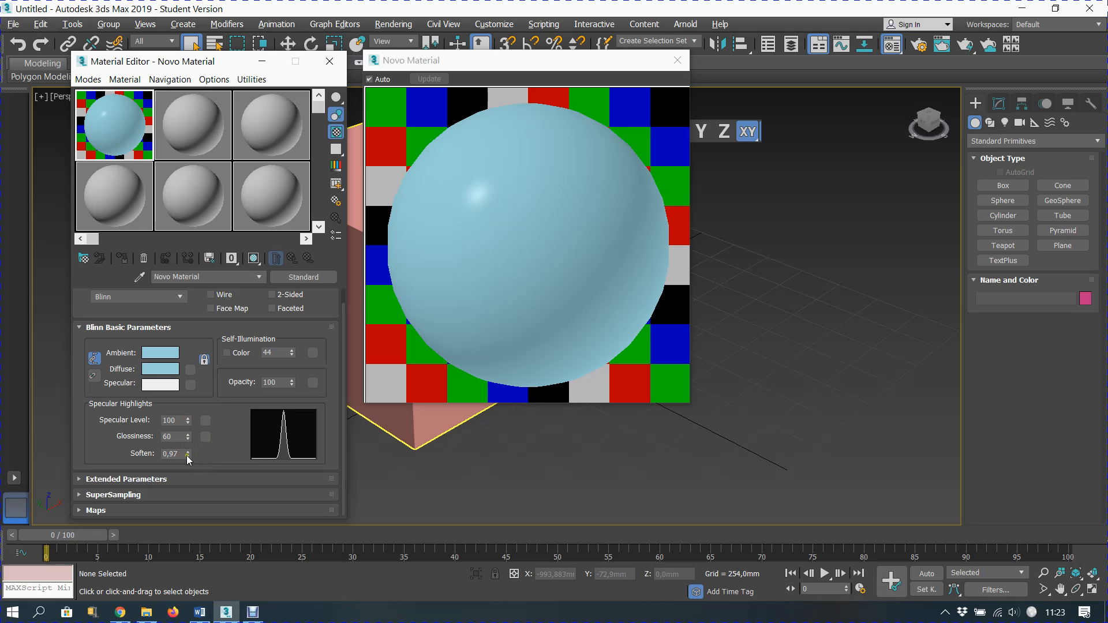
pyautogui.click(187, 456)
pyautogui.moveTo(187, 486); pyautogui.dragTo(198, 480)
pyautogui.click(181, 452)
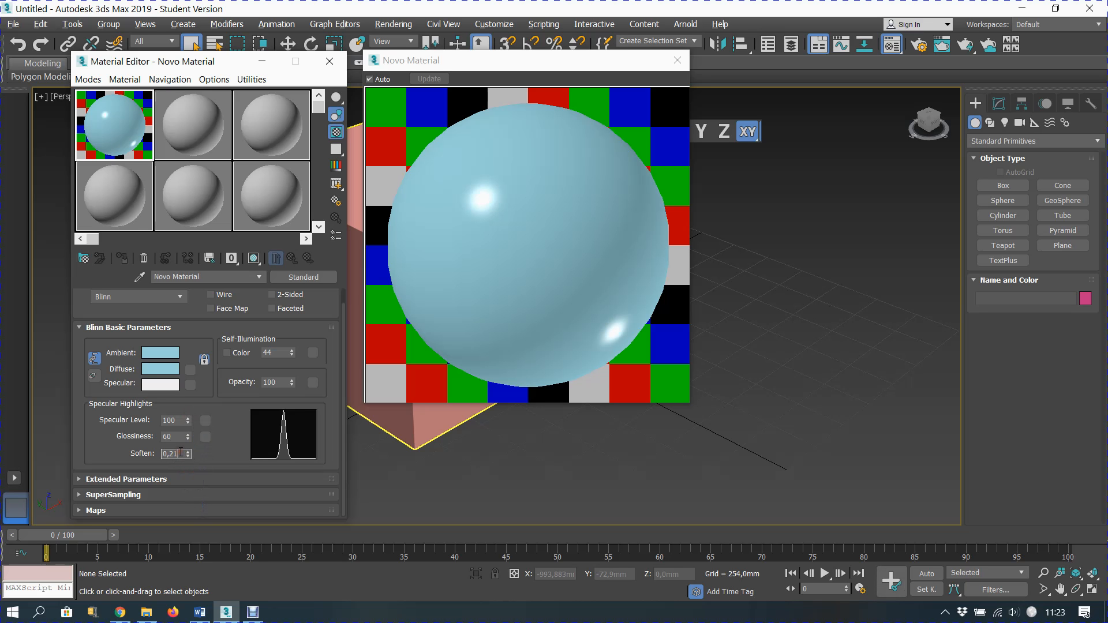
pyautogui.press('BackSpace')
pyautogui.press('BackSpace')
pyautogui.press('Return')
# Step: Close the enlarged sample preview, assign Novo Material to the selected box, and deselect the box
pyautogui.click(678, 59)
pyautogui.moveTo(497, 281); pyautogui.dragTo(639, 302, button='middle')
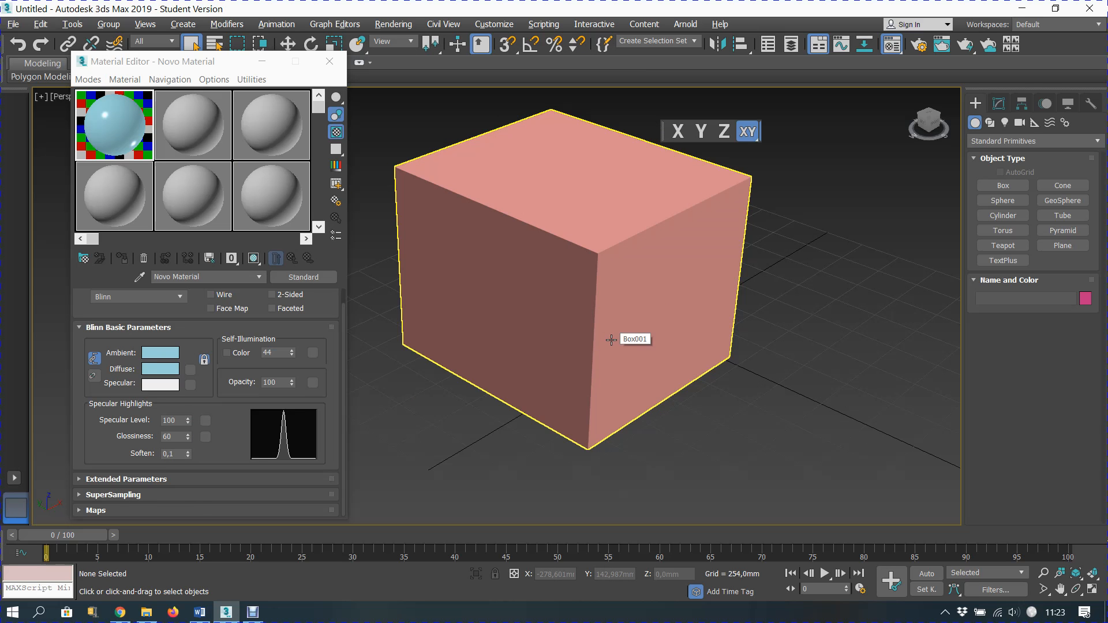
pyautogui.click(114, 123)
pyautogui.click(595, 263)
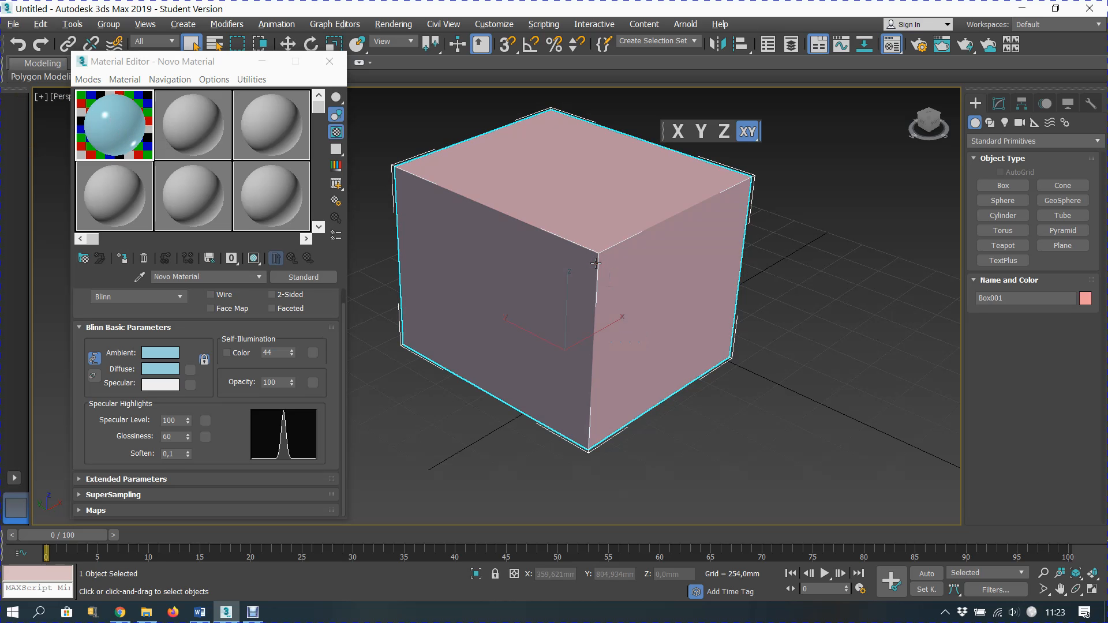
pyautogui.press('w')
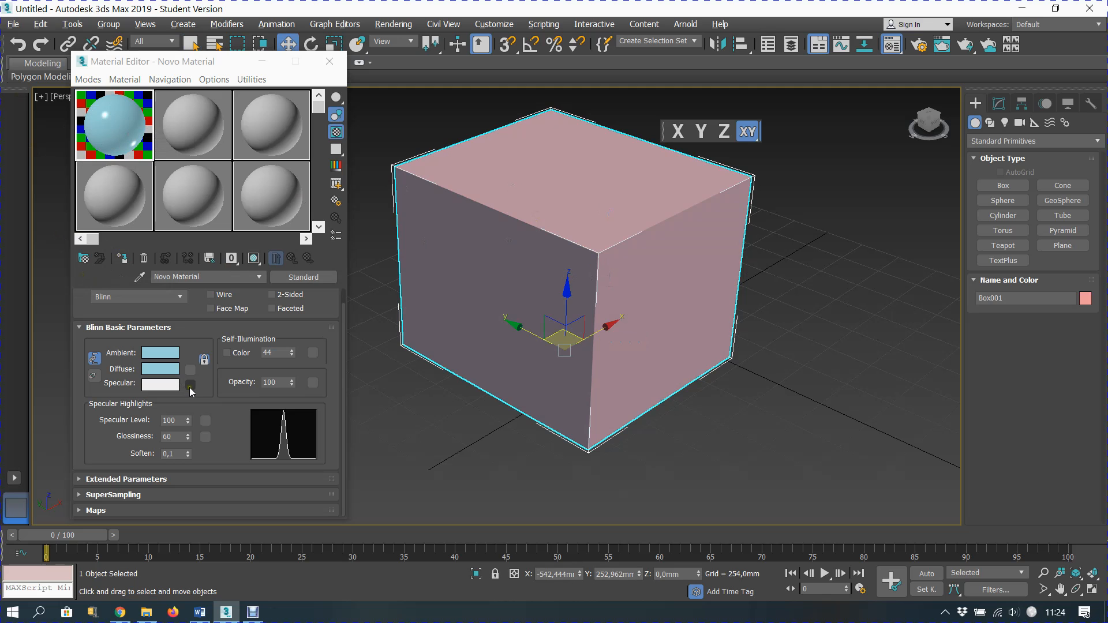
pyautogui.click(121, 259)
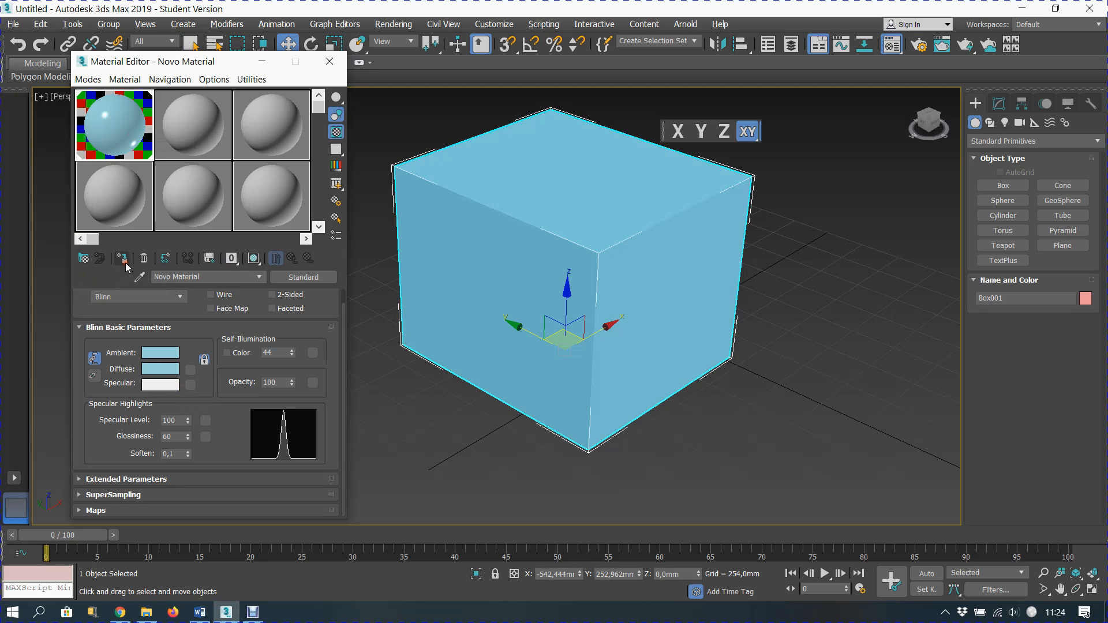
pyautogui.click(774, 442)
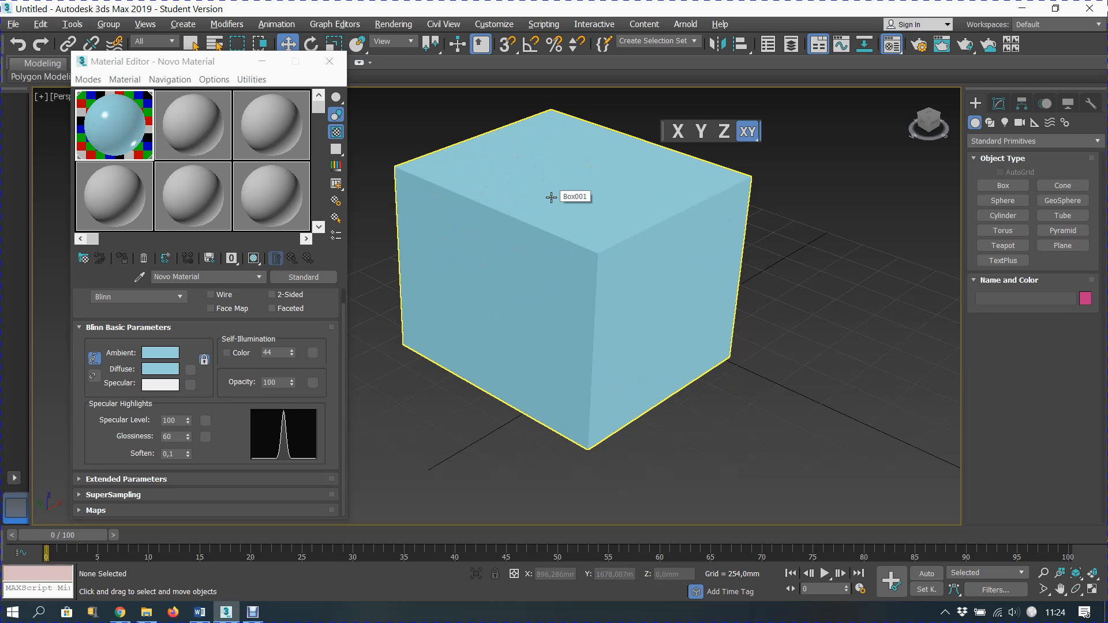
# Step: Undo the assignment of Novo Material to the box and leave the box deselected
pyautogui.click(550, 217)
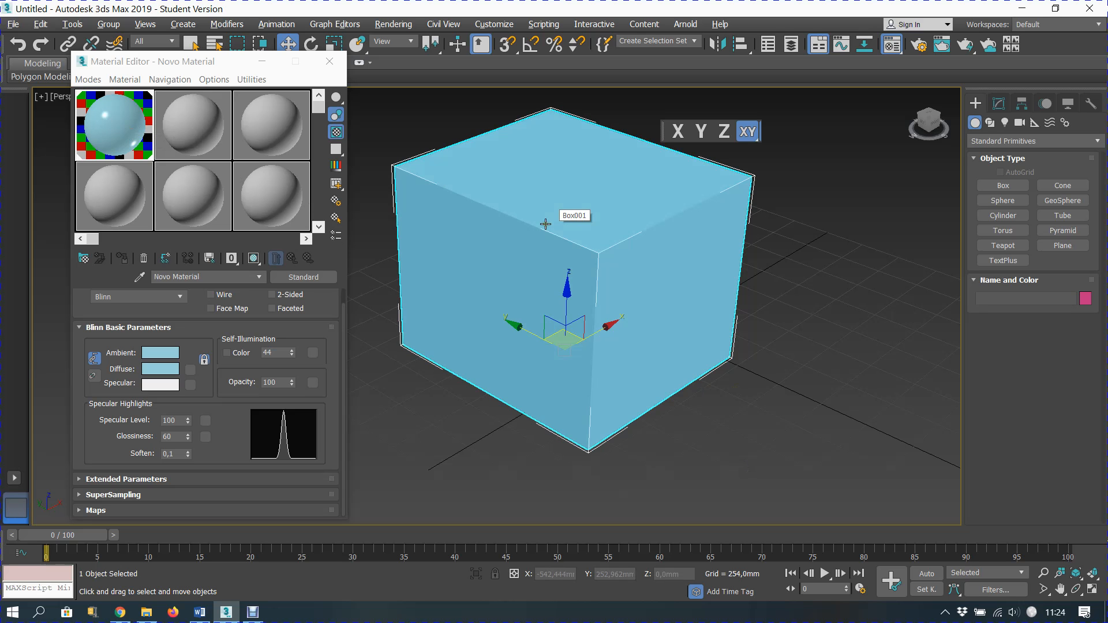
pyautogui.click(795, 433)
pyautogui.hotkey('ctrl', 'z')
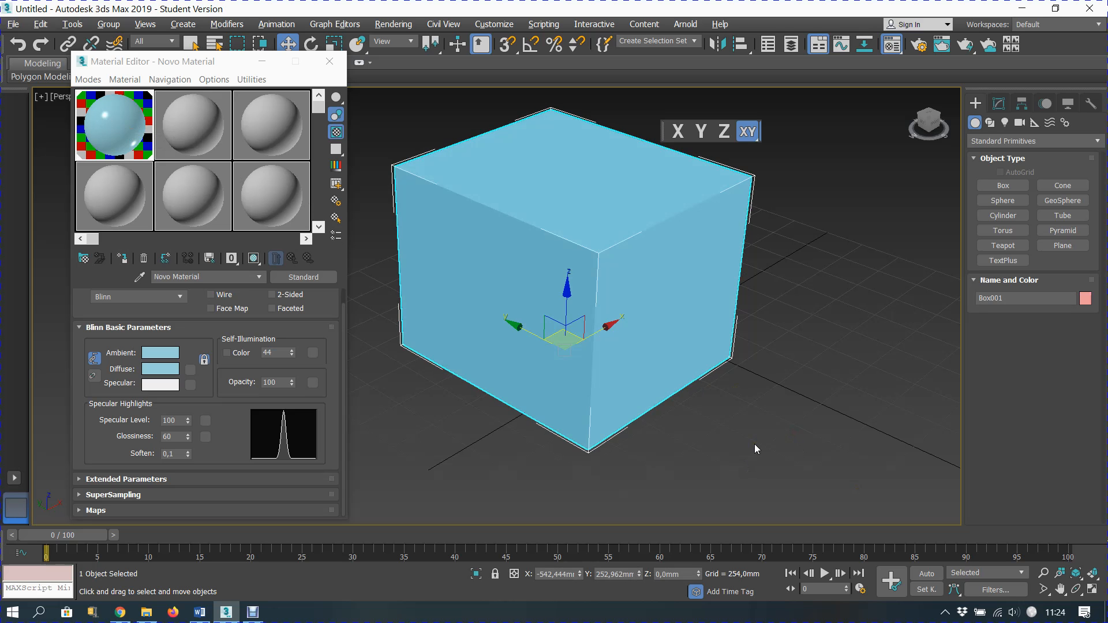
pyautogui.click(754, 451)
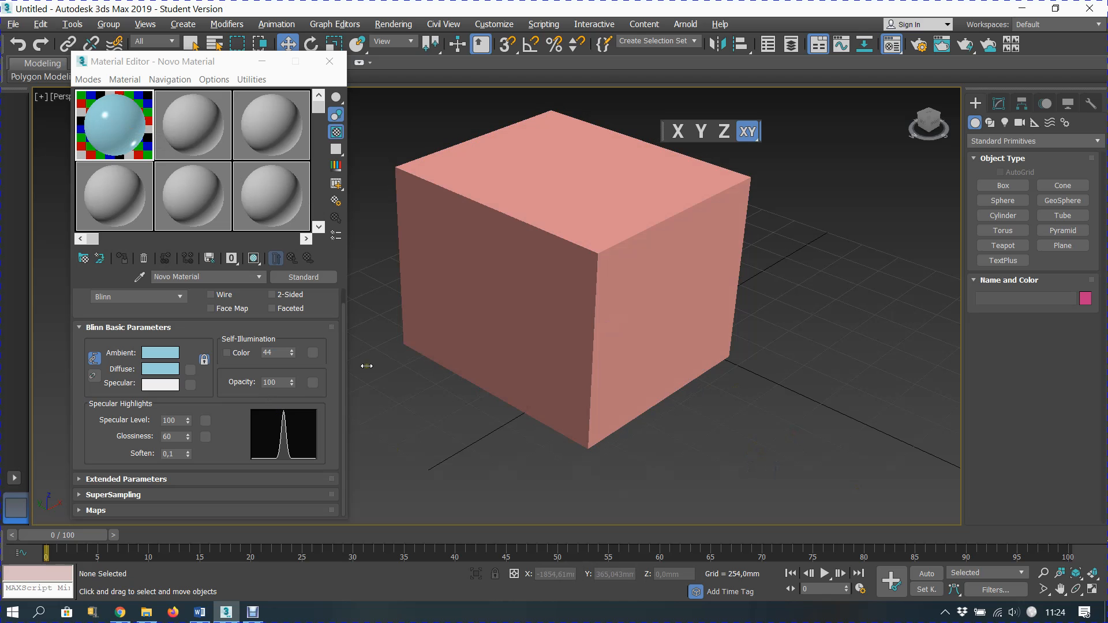
# Step: Assign Novo Material to the box directly from its sample slot, closing the enlarged sample preview, and deselect the box
pyautogui.click(537, 343)
pyautogui.doubleClick(116, 130)
pyautogui.moveTo(116, 131); pyautogui.dragTo(456, 139)
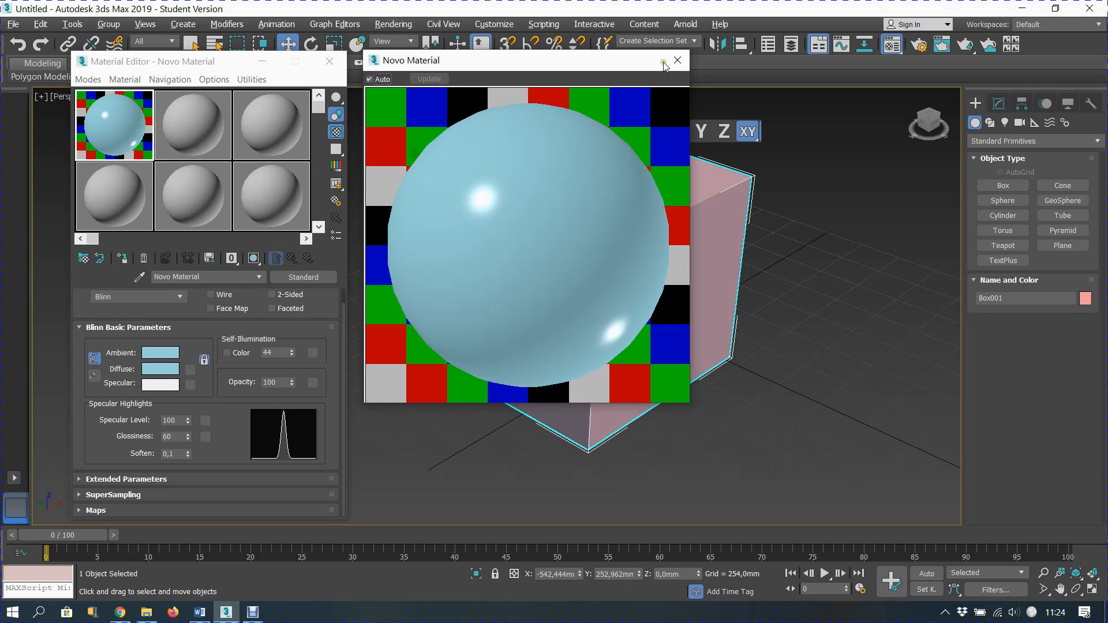
pyautogui.click(670, 62)
pyautogui.moveTo(134, 127); pyautogui.dragTo(483, 190)
pyautogui.click(829, 407)
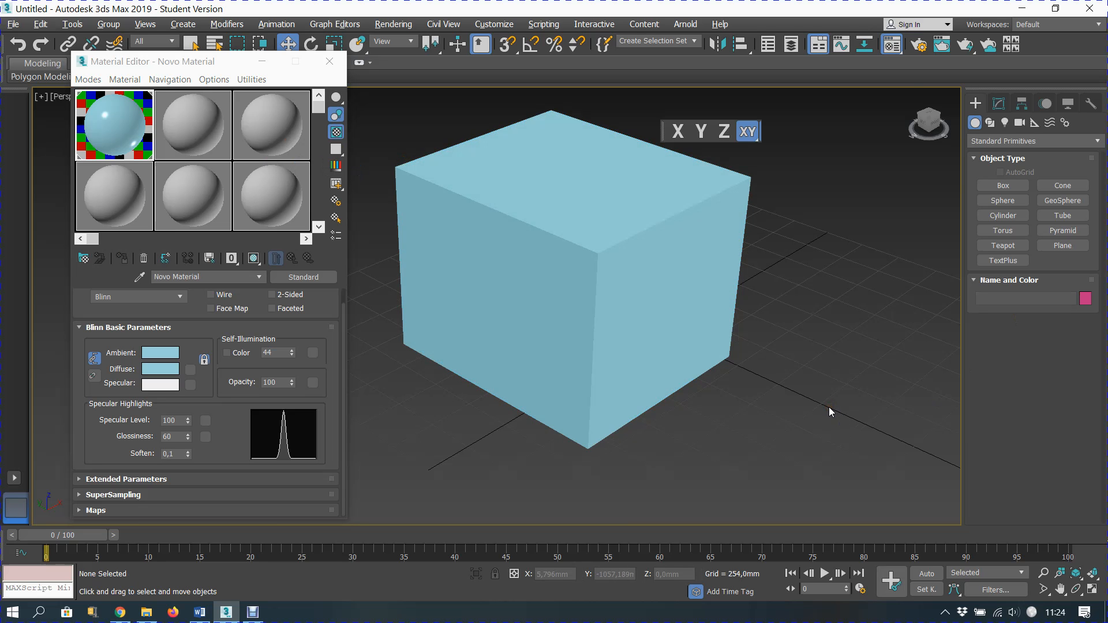
# Step: Render the perspective view of the box in the Rendered Frame Window, inspect the material beside the Material Editor, and close the render
pyautogui.click(945, 47)
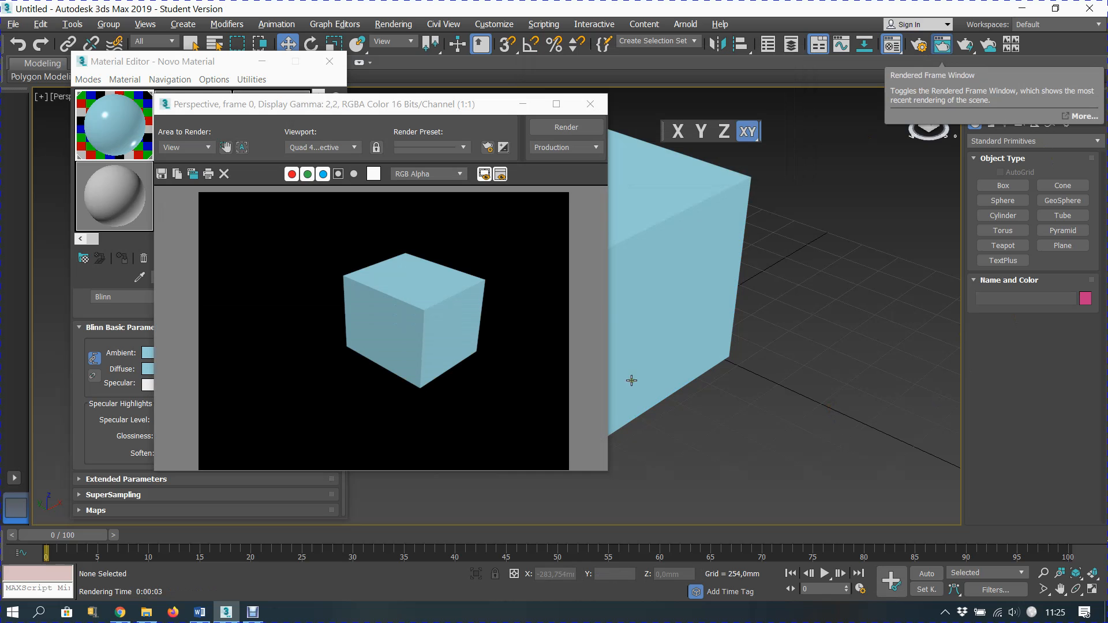
pyautogui.moveTo(322, 113); pyautogui.dragTo(610, 107)
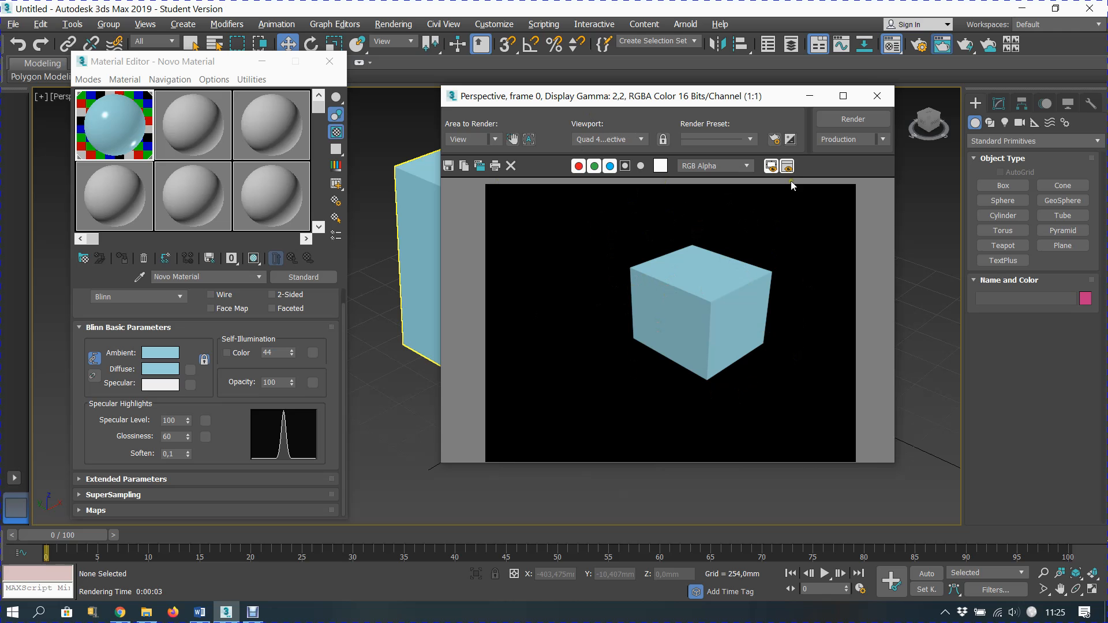
pyautogui.click(877, 96)
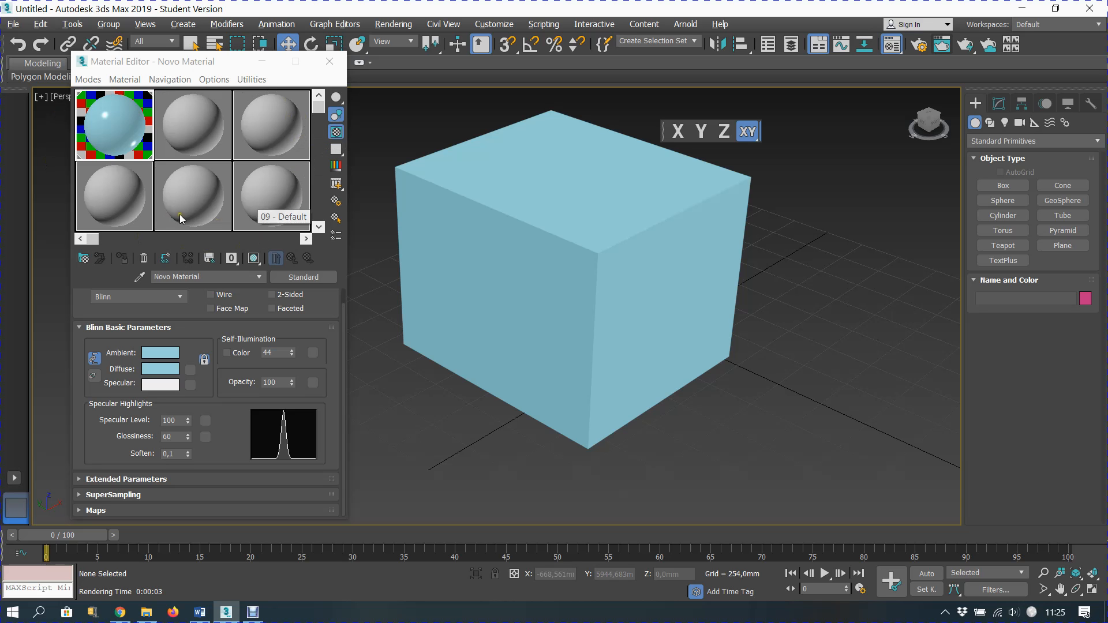
# Step: Cycle the Material Editor's sample slots through the 5X3, 6X4 and 3X2 layouts and leave them at 6X4
pyautogui.click(123, 81)
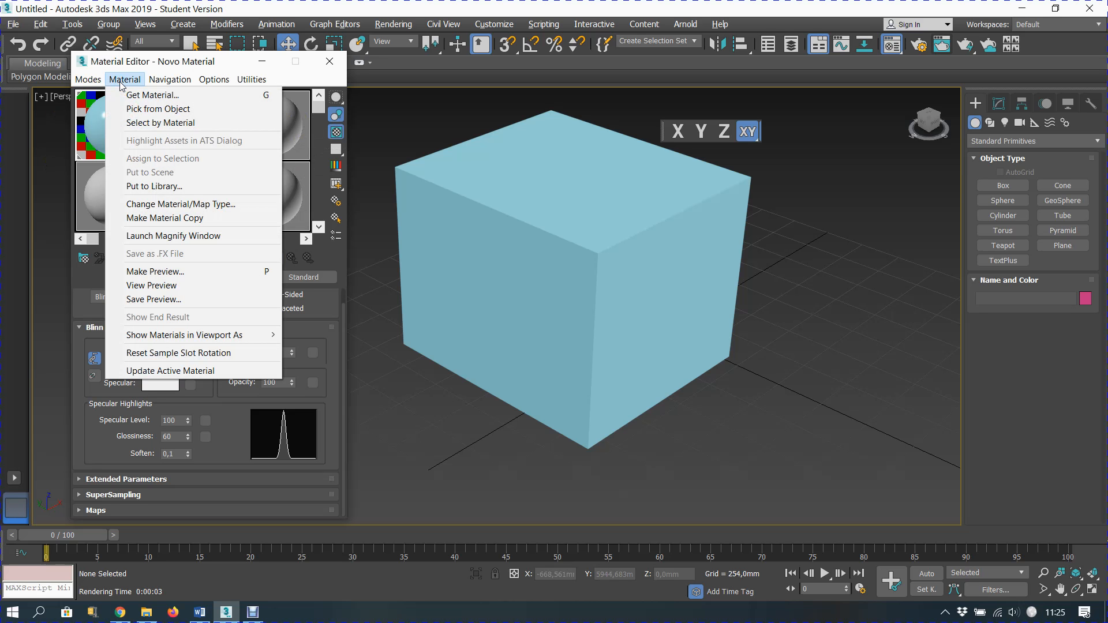
pyautogui.moveTo(167, 79)
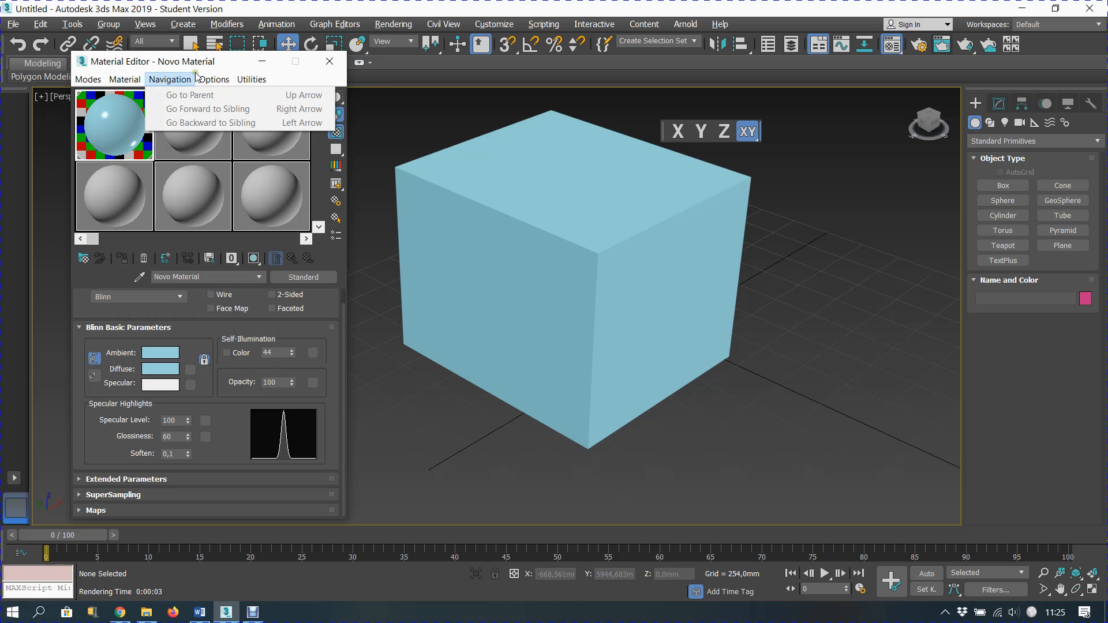
pyautogui.moveTo(208, 78)
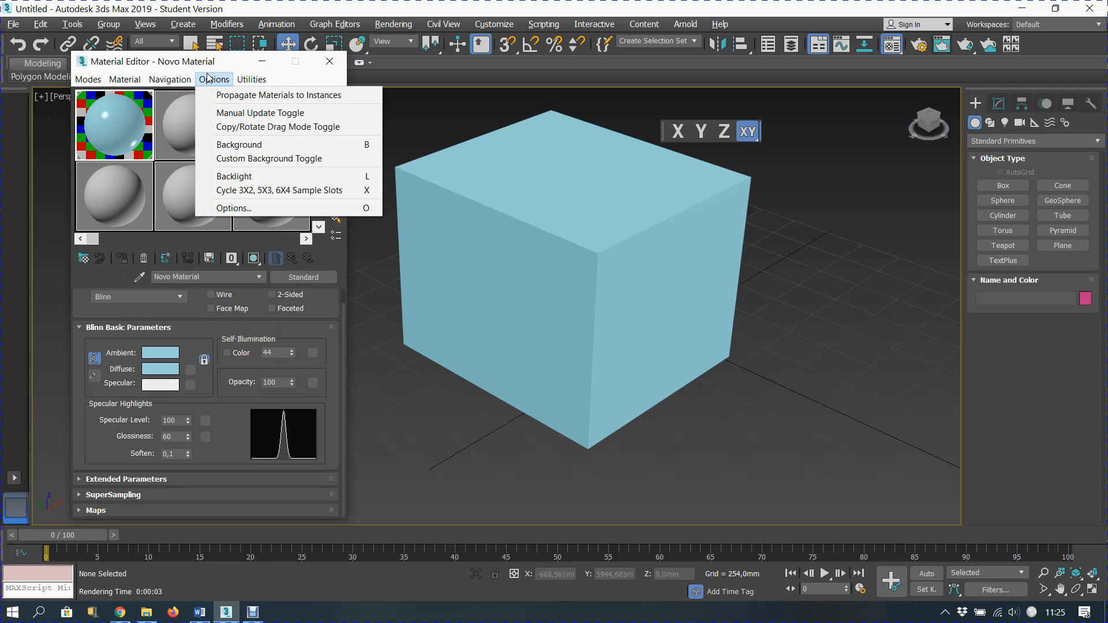
pyautogui.click(253, 192)
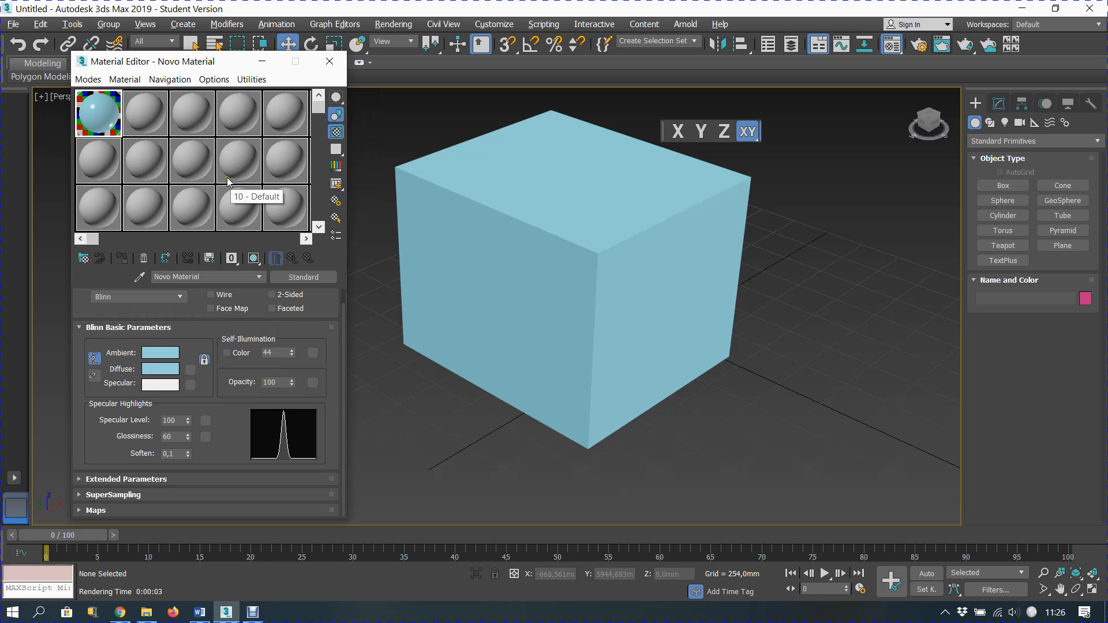
pyautogui.press('x')
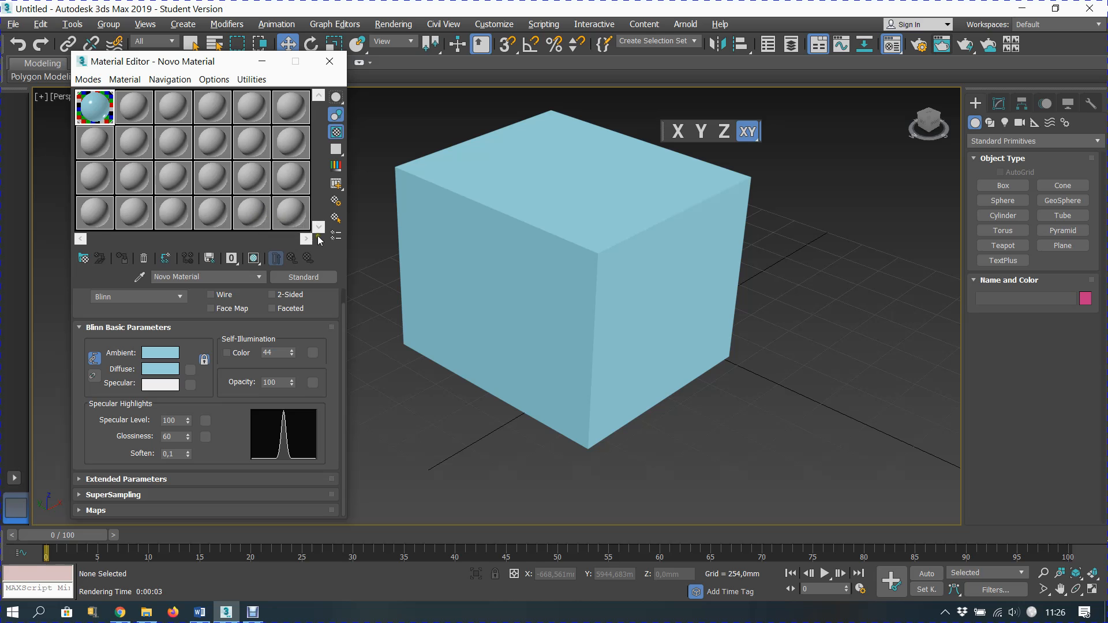
pyautogui.press('x')
pyautogui.press('x')
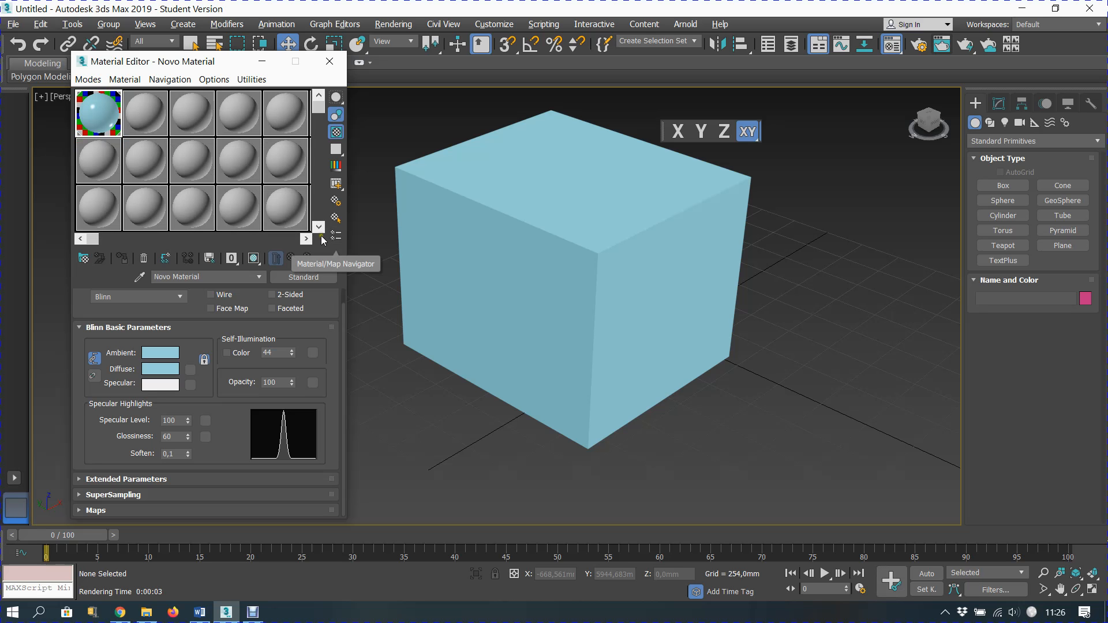
pyautogui.press('x')
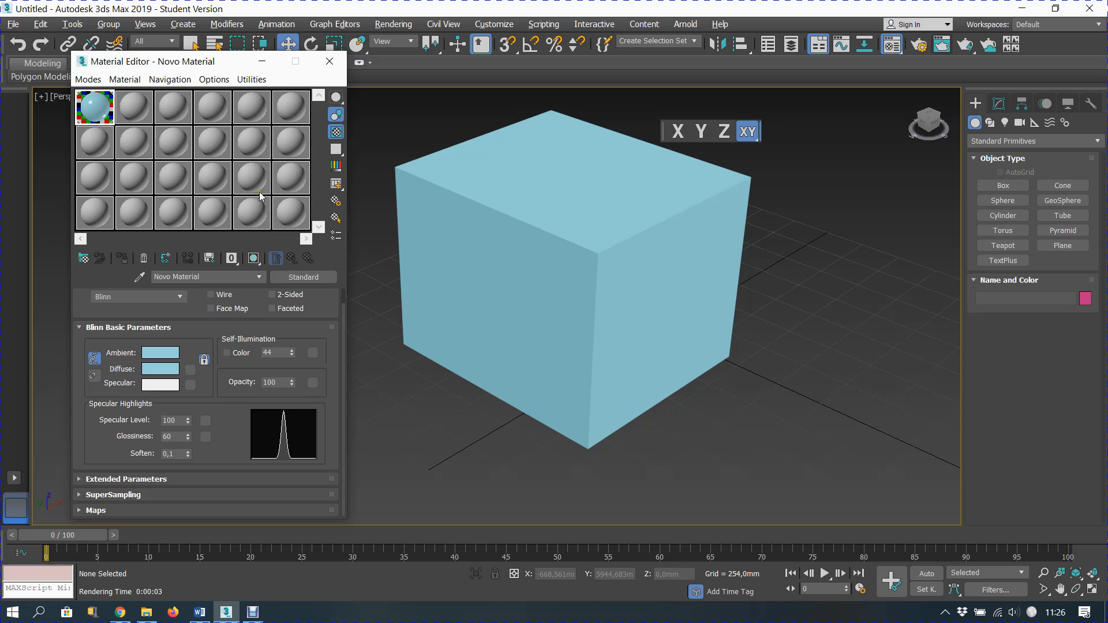